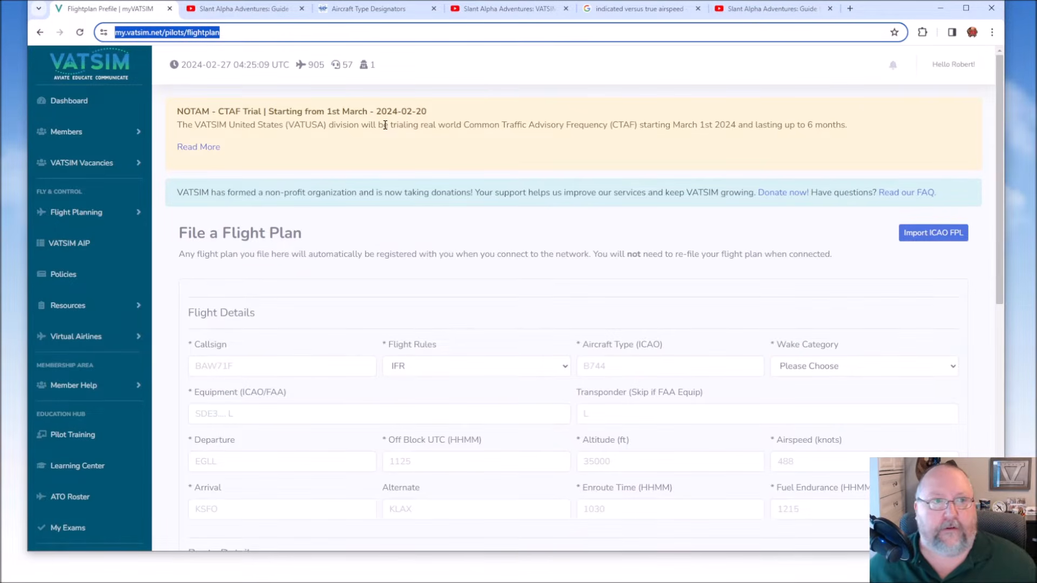
Enter SWA514 as the callsign, and consult the tutorial video on choosing a VATSIM callsign.
{"action": "left_click", "coordinate": [300, 371]}
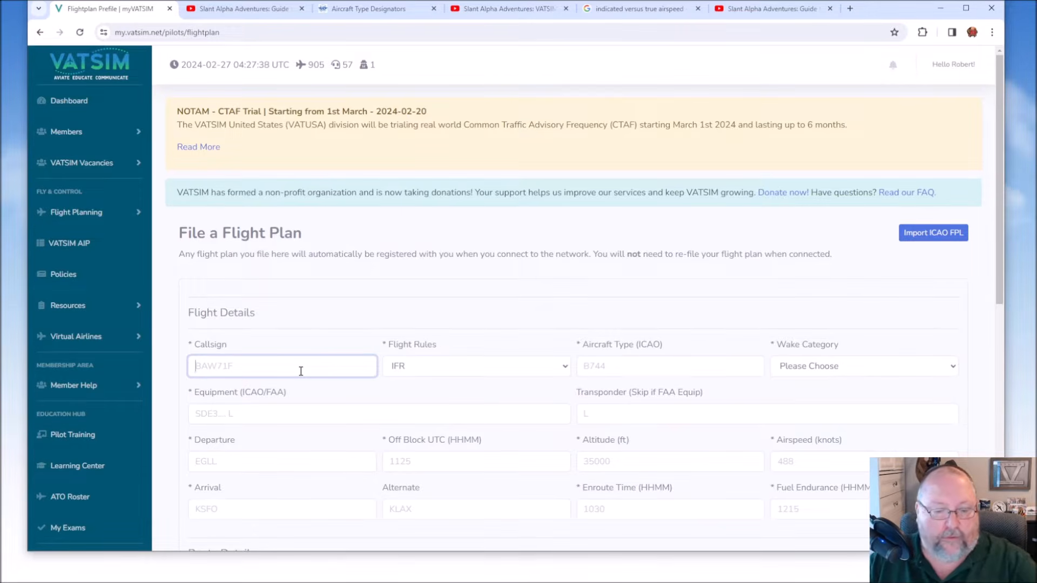
{"action": "type", "text": "SWA"}
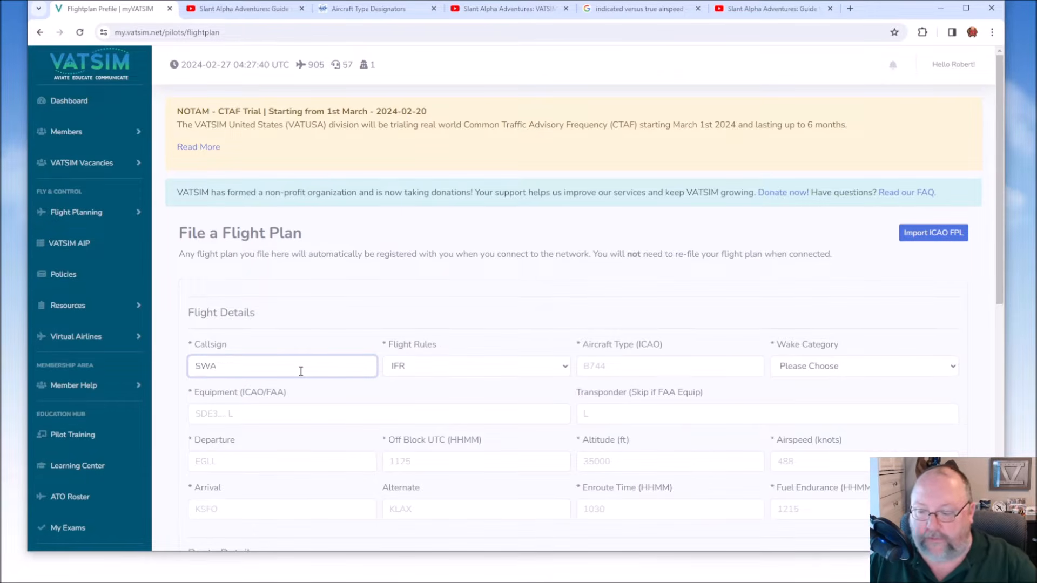
{"action": "type", "text": "514"}
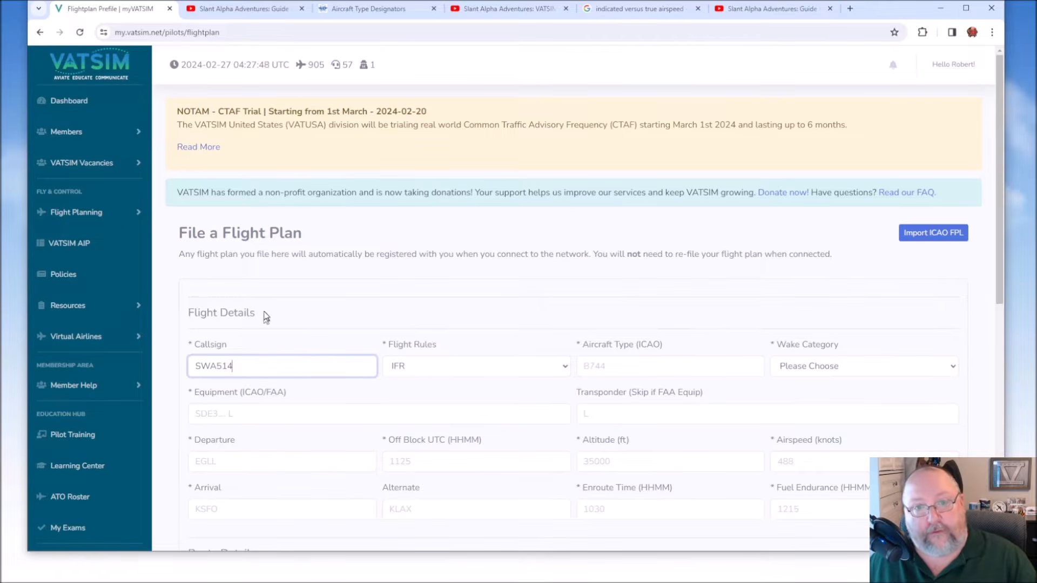
{"action": "left_click", "coordinate": [245, 8]}
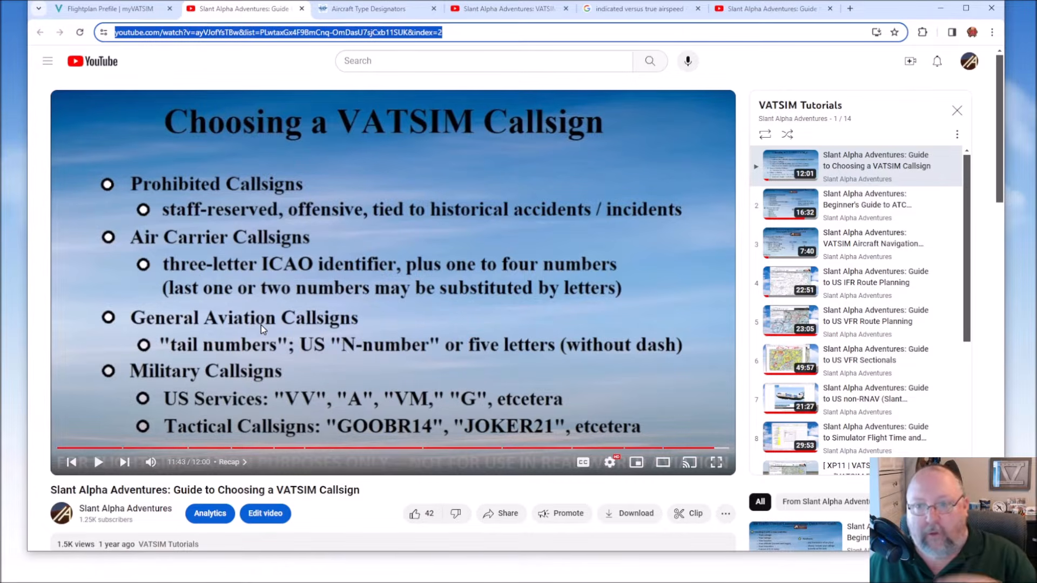
{"action": "left_click", "coordinate": [127, 16]}
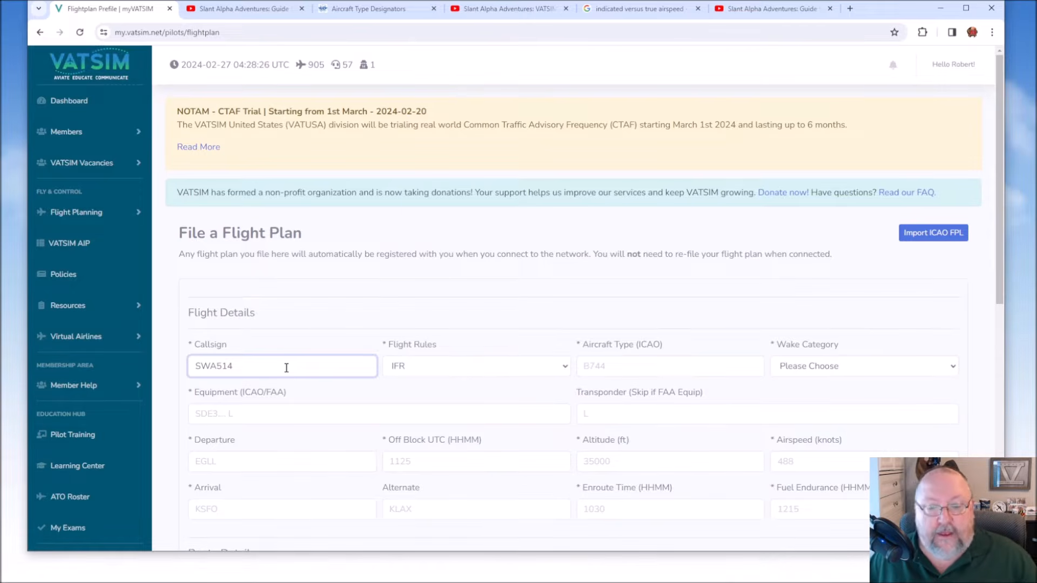
Replace the callsign with the aircraft registration GBOAC, written without its hyphen.
{"action": "key", "text": "BackSpace"}
{"action": "key", "text": "BackSpace"}
{"action": "key", "text": "BackSpace"}
{"action": "key", "text": "BackSpace"}
{"action": "key", "text": "BackSpace"}
{"action": "key", "text": "BackSpace"}
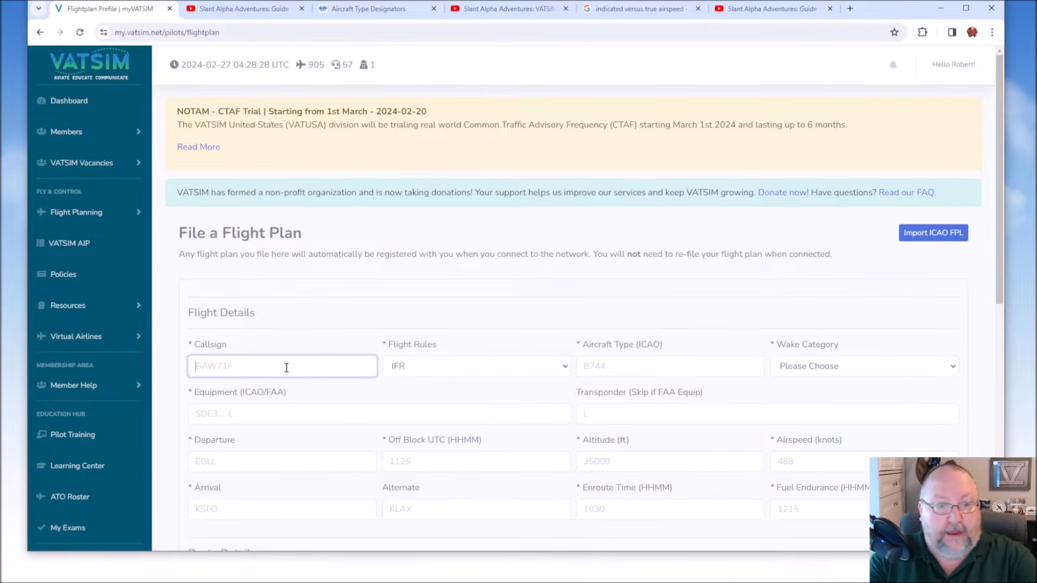
{"action": "type", "text": "G-BOAC"}
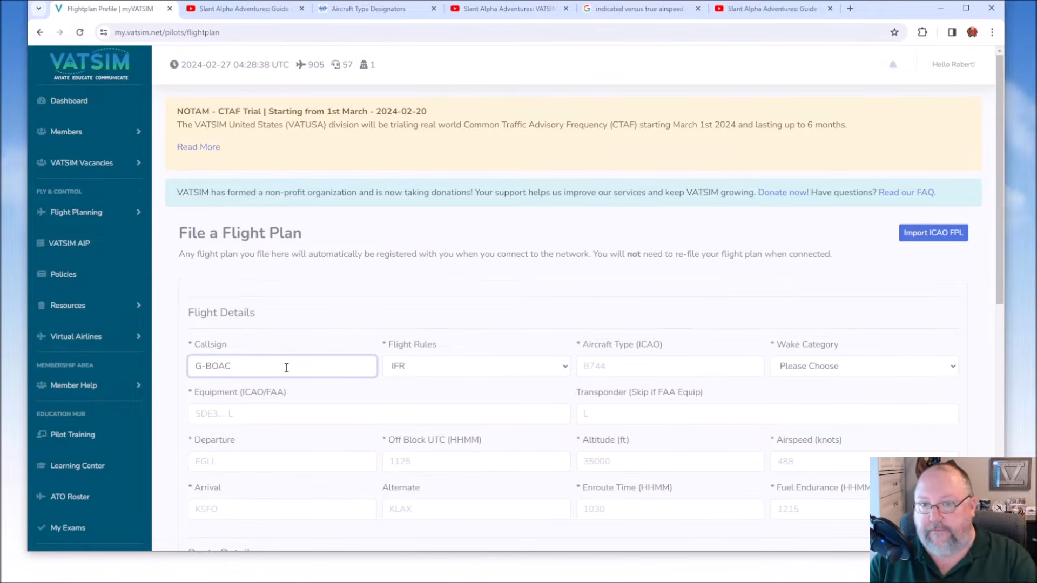
{"action": "key", "text": "Delete"}
{"action": "key", "text": "Right"}
{"action": "key", "text": "Right"}
{"action": "key", "text": "Right"}
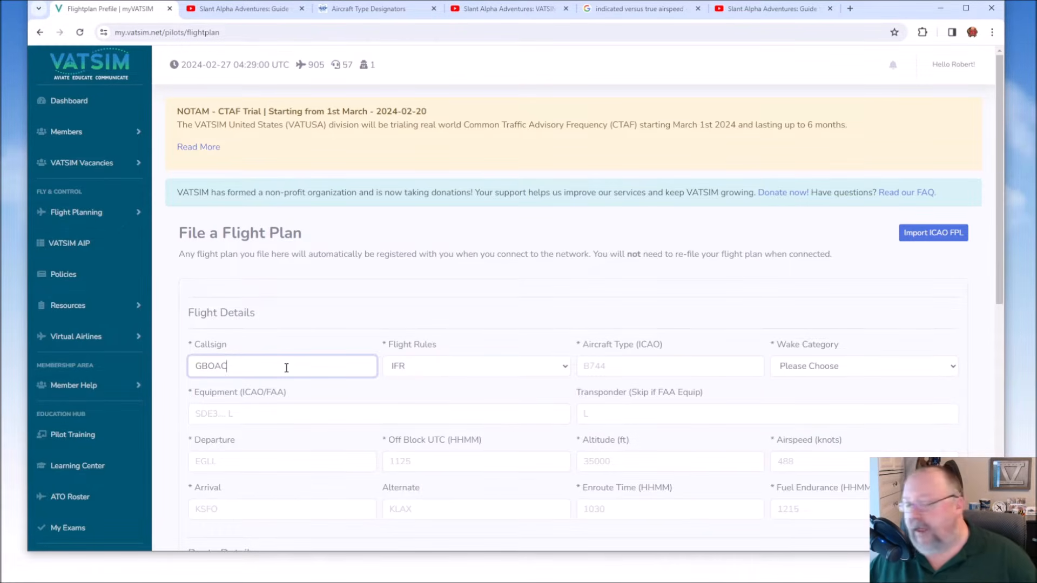
Choose IFR as the flight rules and activate the aircraft type field.
{"action": "left_click", "coordinate": [465, 368]}
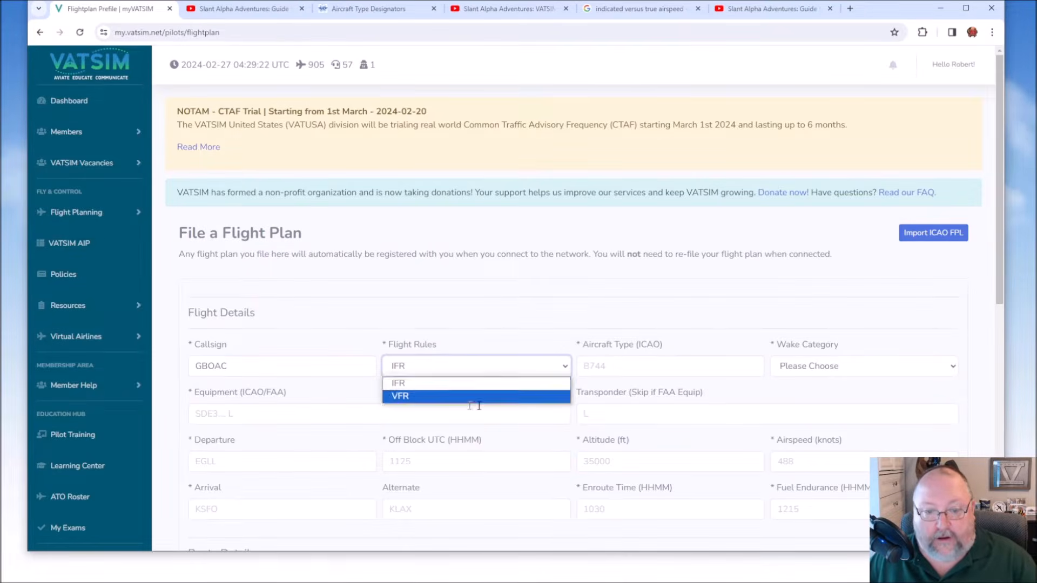
{"action": "left_click", "coordinate": [431, 370]}
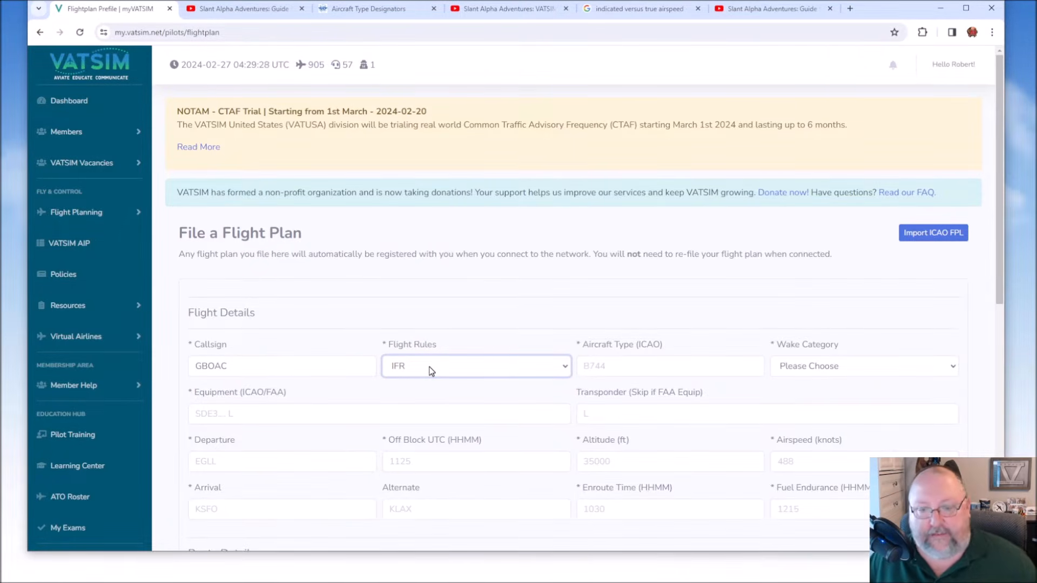
{"action": "left_click", "coordinate": [633, 366]}
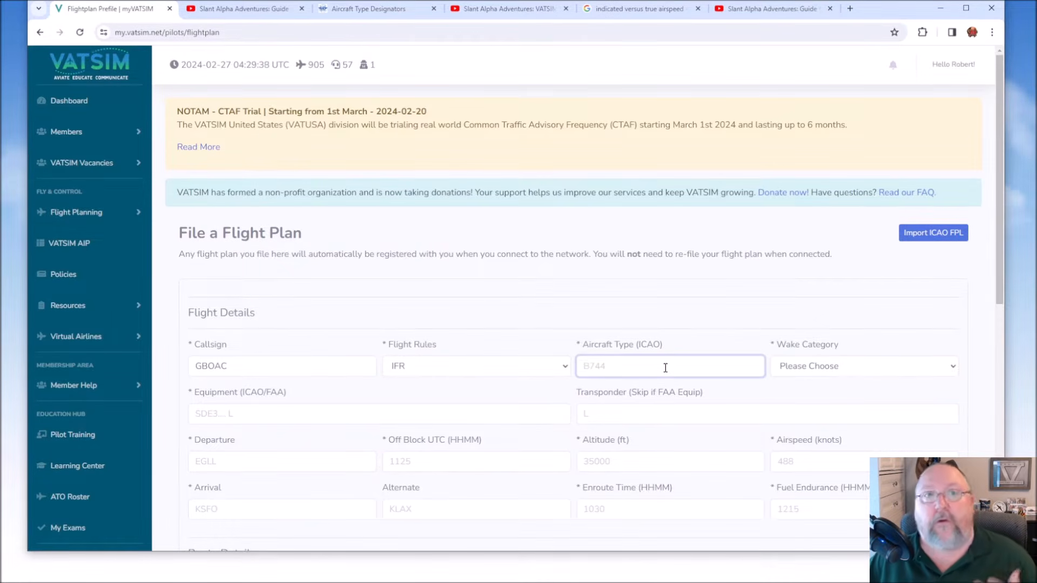
Look up type designators on the ICAO site, filtering by manufacturer "piper" and model "com", and return to the flight plan form.
{"action": "left_click", "coordinate": [377, 13]}
{"action": "mouse_move", "coordinate": [461, 331]}
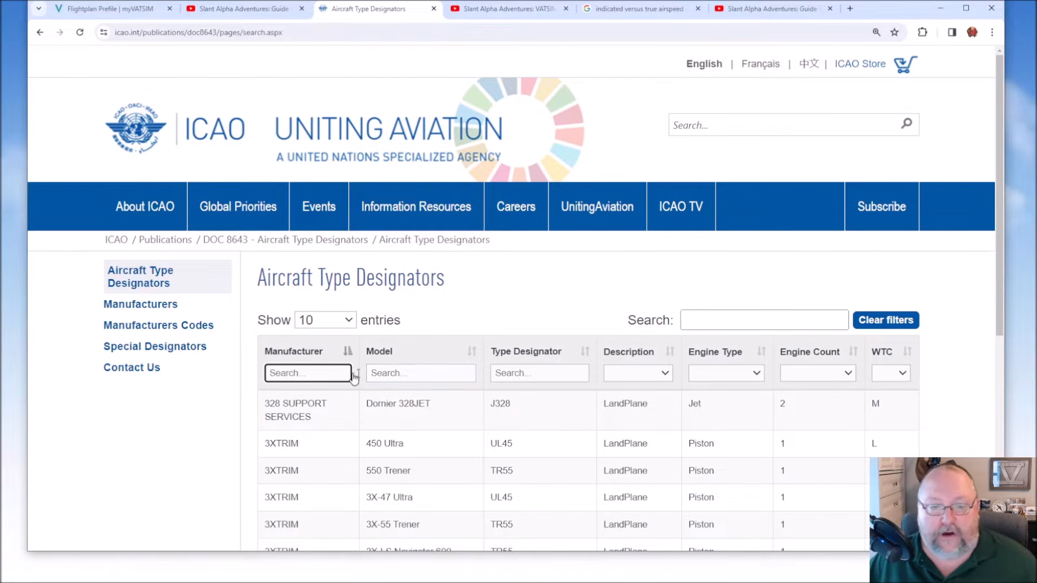
{"action": "type", "text": "piper"}
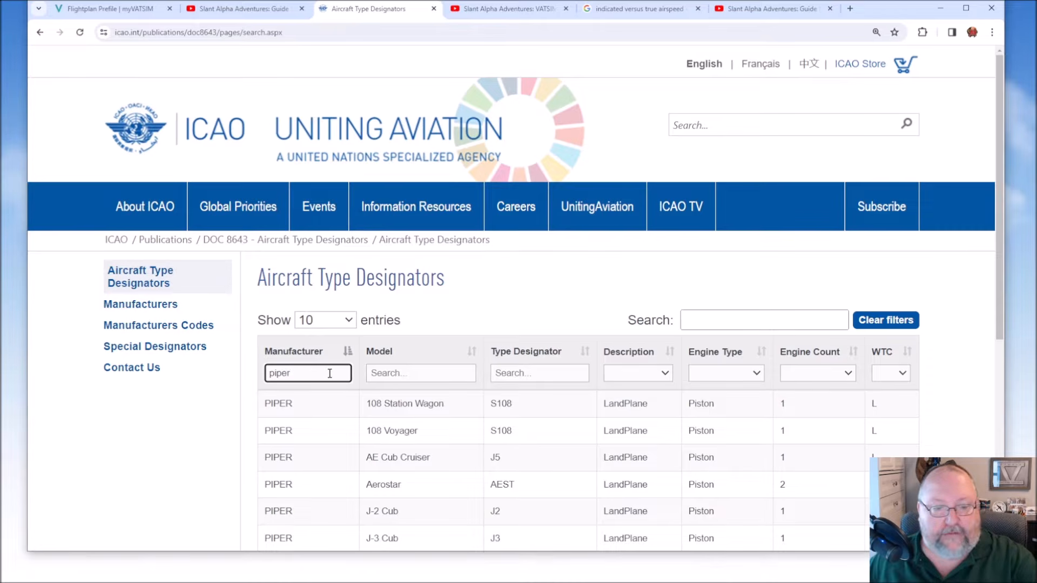
{"action": "scroll", "coordinate": [378, 400], "scroll_direction": "down", "scroll_amount": 7}
{"action": "scroll", "coordinate": [417, 423], "scroll_direction": "up", "scroll_amount": 6}
{"action": "left_click", "coordinate": [419, 320]}
{"action": "type", "text": "com"}
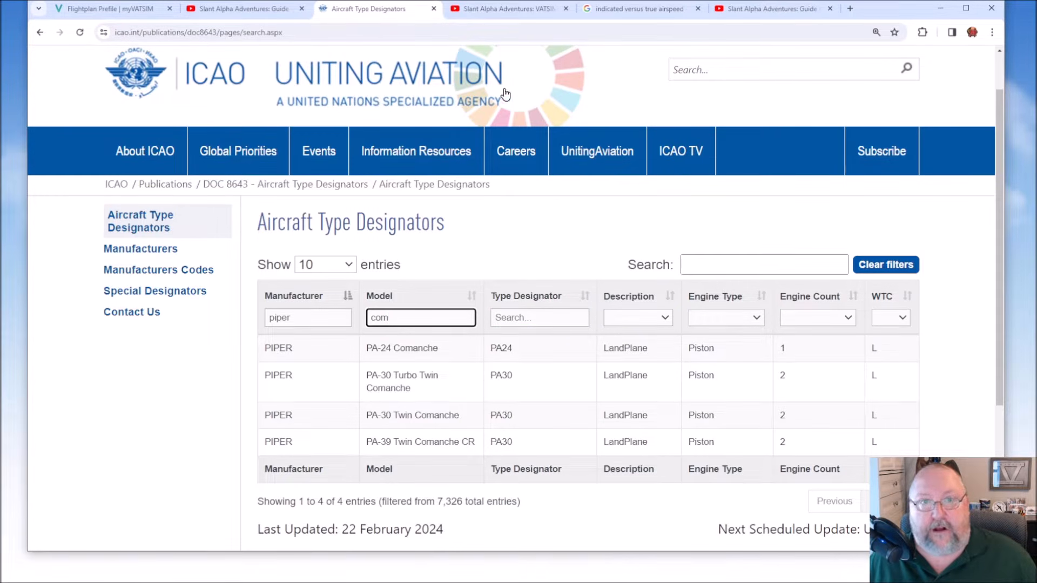
{"action": "left_click", "coordinate": [144, 15]}
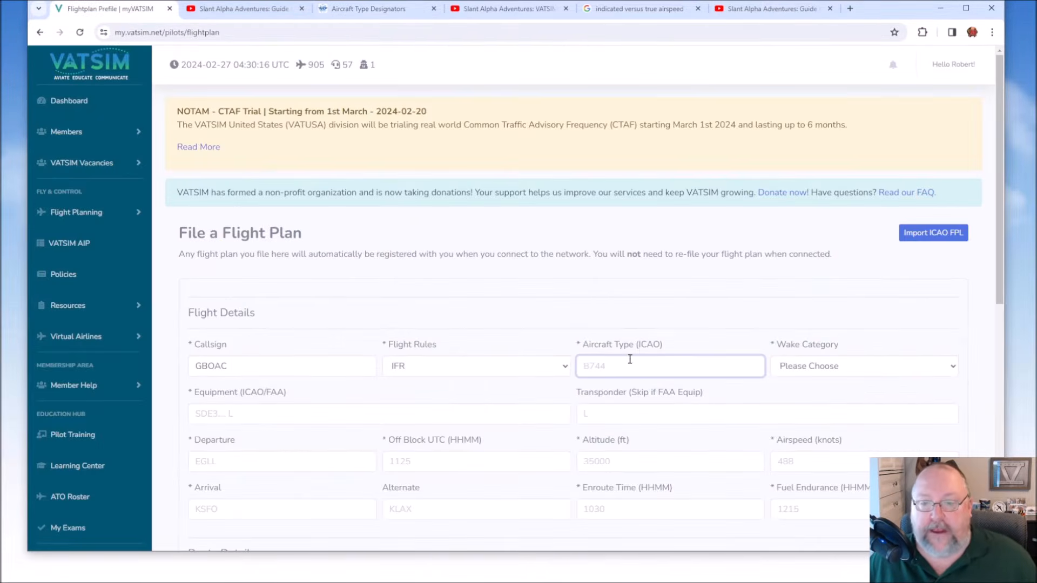
Replace the callsign with SWA514 and set the ICAO aircraft type to B737.
{"action": "double_click", "coordinate": [283, 365]}
{"action": "type", "text": "SWA214"}
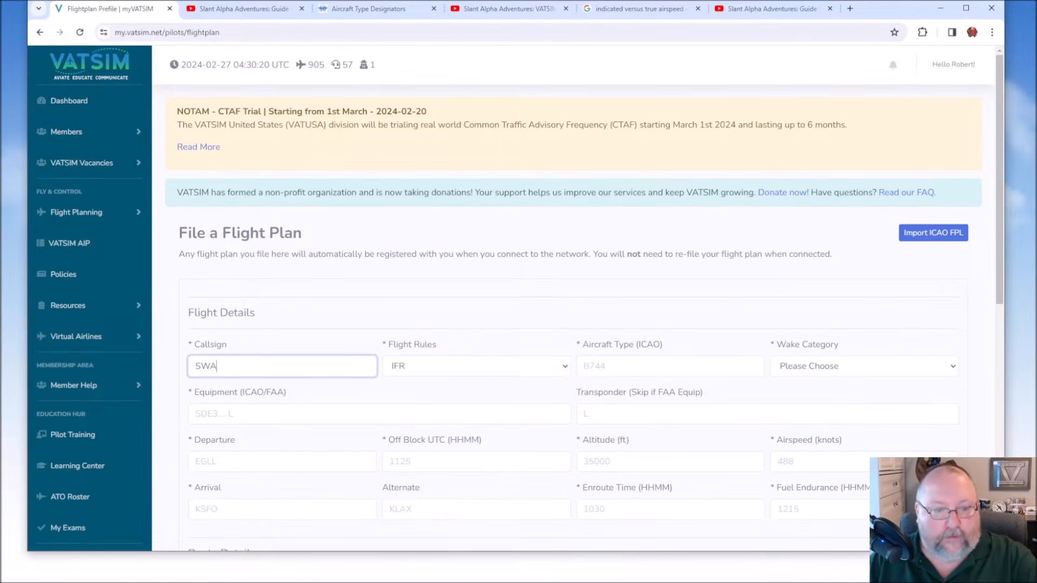
{"action": "key", "text": "BackSpace"}
{"action": "key", "text": "BackSpace"}
{"action": "key", "text": "BackSpace"}
{"action": "type", "text": "5"}
{"action": "key", "text": "BackSpace"}
{"action": "type", "text": "514"}
{"action": "key", "text": "Tab"}
{"action": "key", "text": "Tab"}
{"action": "type", "text": "B737"}
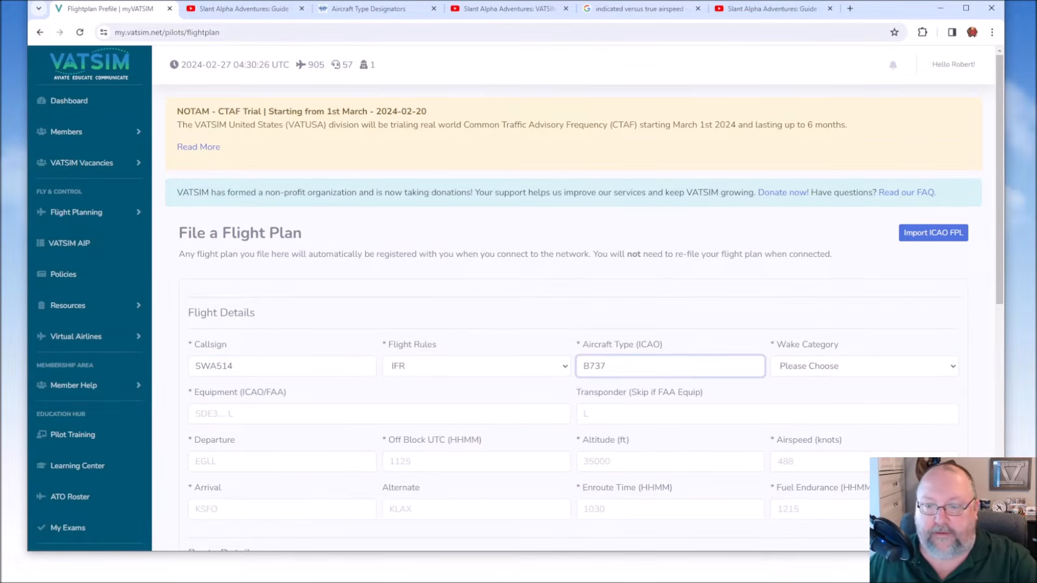
Set the wake category to Medium (MTOW <= 136,000 kg).
{"action": "key", "text": "Tab"}
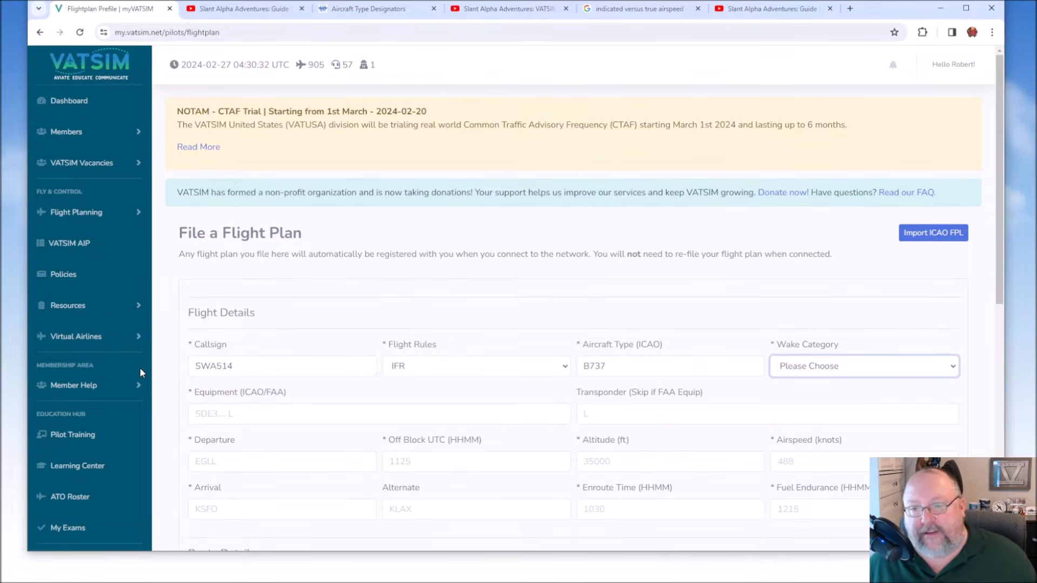
{"action": "left_click", "coordinate": [817, 369]}
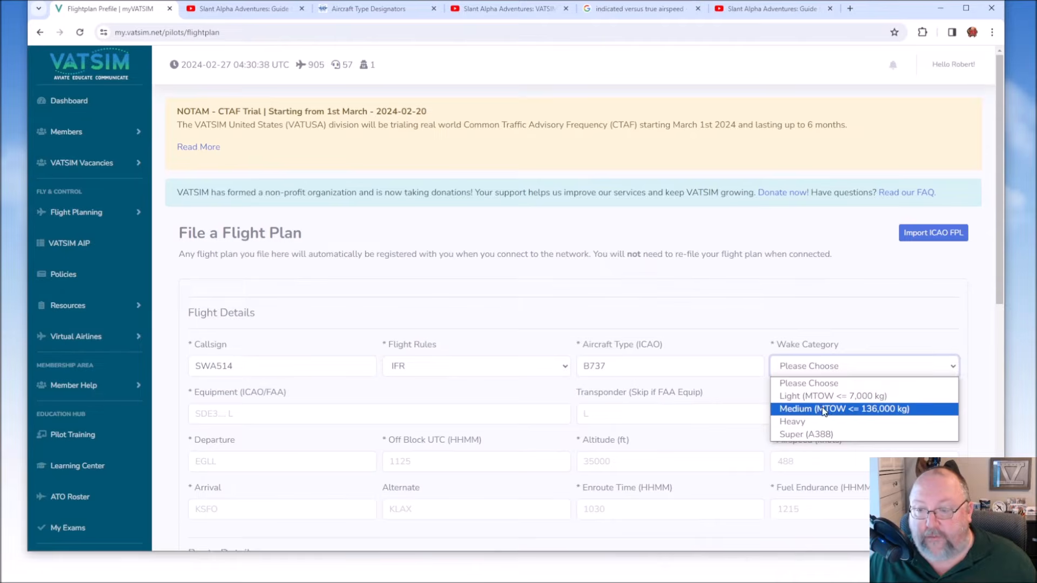
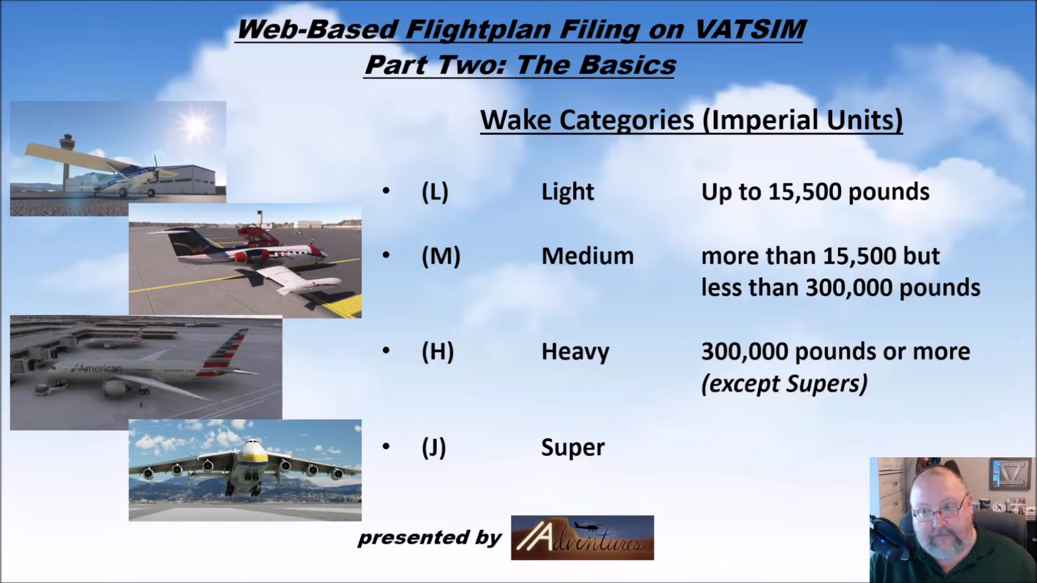
{"action": "key", "text": "Right"}
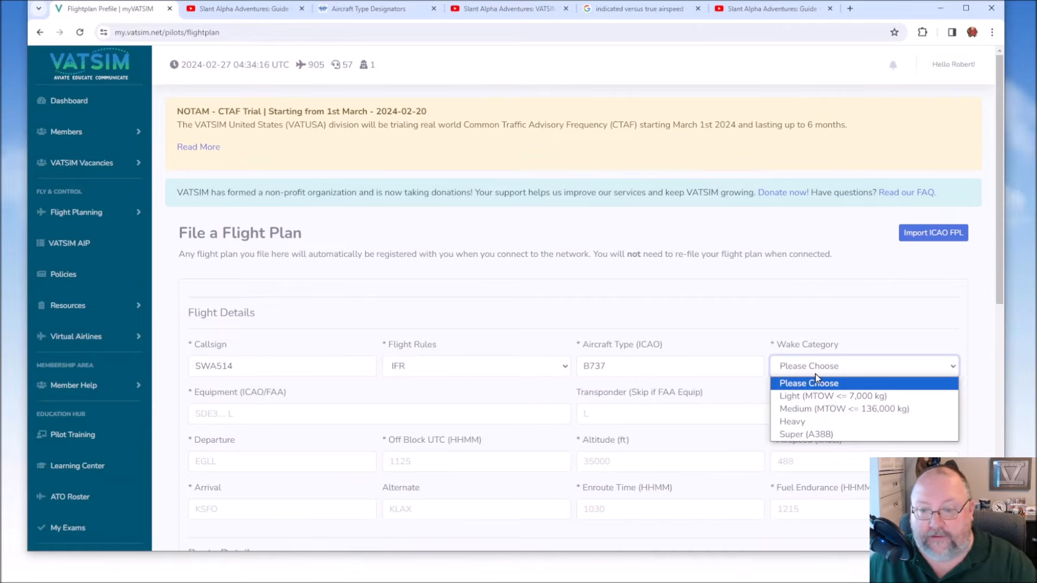
{"action": "left_click", "coordinate": [815, 409]}
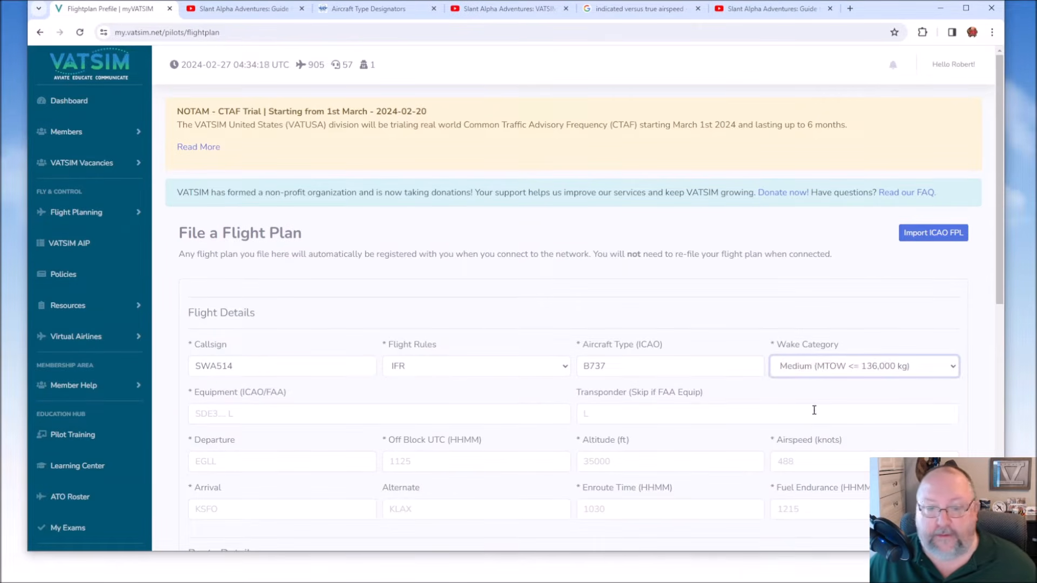
Examine the equipment and transponder fields and consult the tutorial video on VATSIM navigation equipment suffix codes.
{"action": "left_click", "coordinate": [328, 414]}
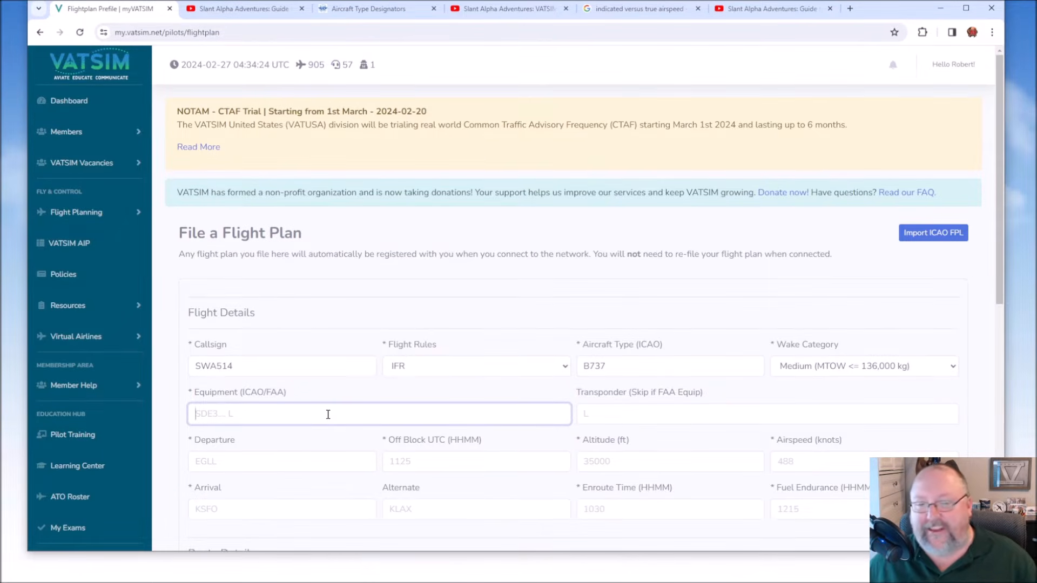
{"action": "left_click", "coordinate": [671, 413]}
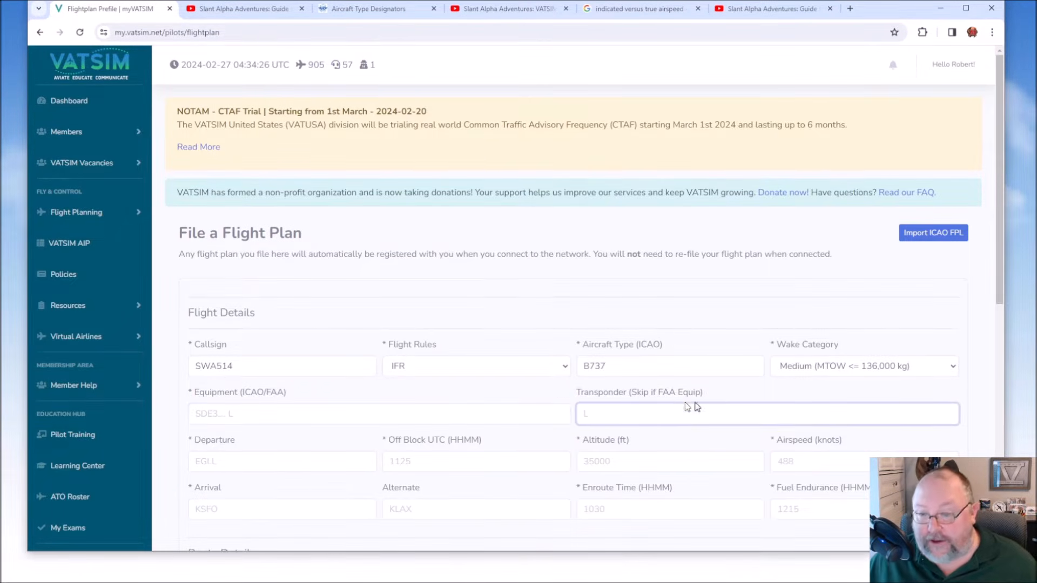
{"action": "left_click_drag", "start_coordinate": [631, 393], "coordinate": [683, 404]}
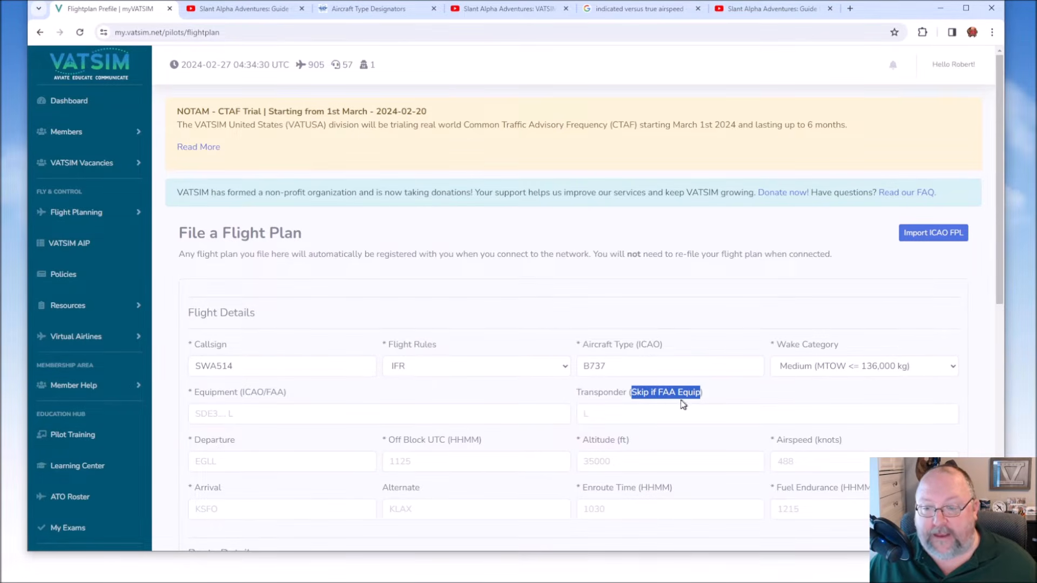
{"action": "left_click", "coordinate": [384, 420]}
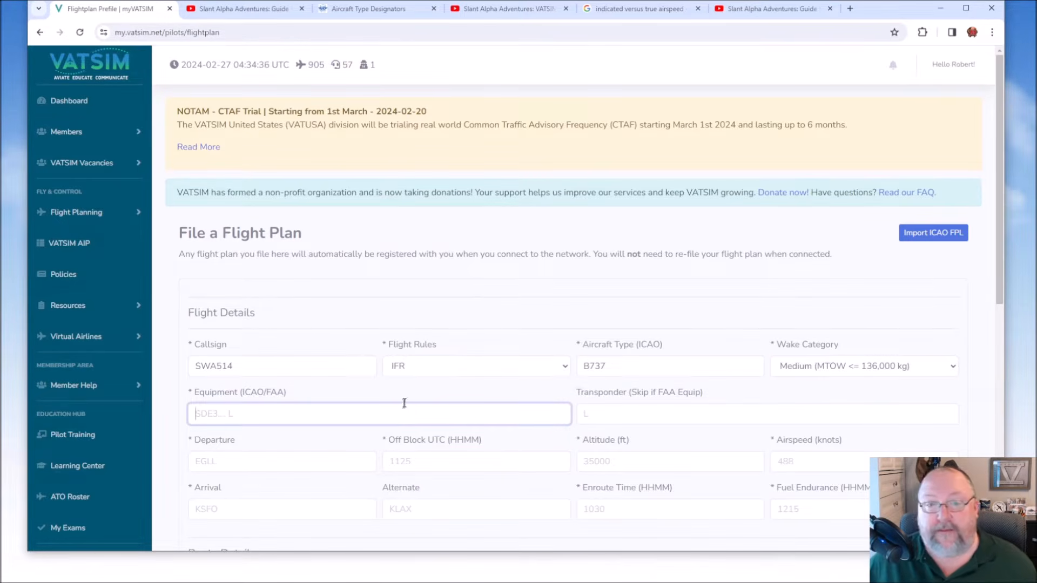
{"action": "left_click", "coordinate": [516, 10]}
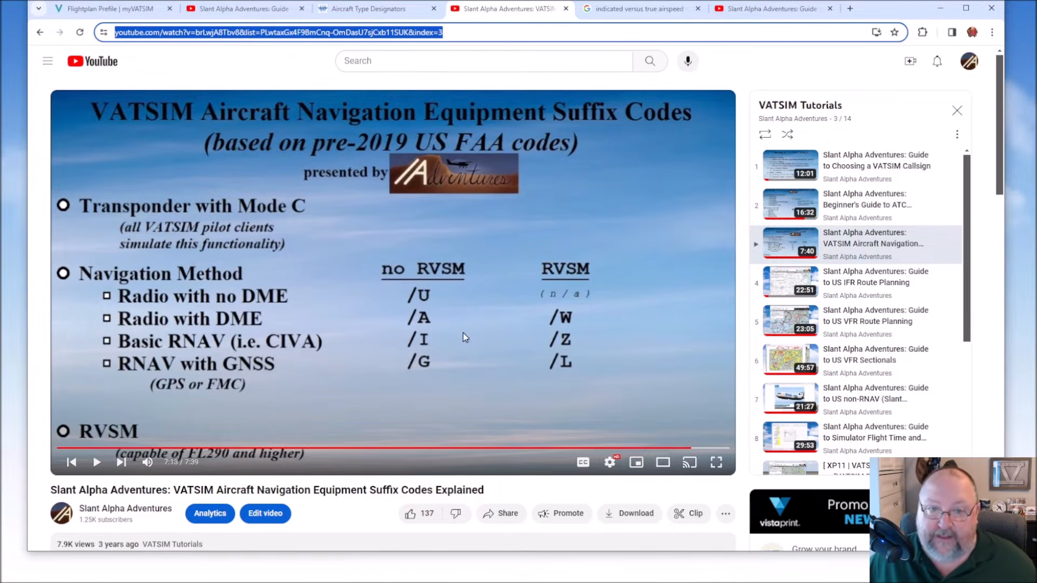
{"action": "left_click", "coordinate": [108, 8]}
{"action": "left_click", "coordinate": [621, 413]}
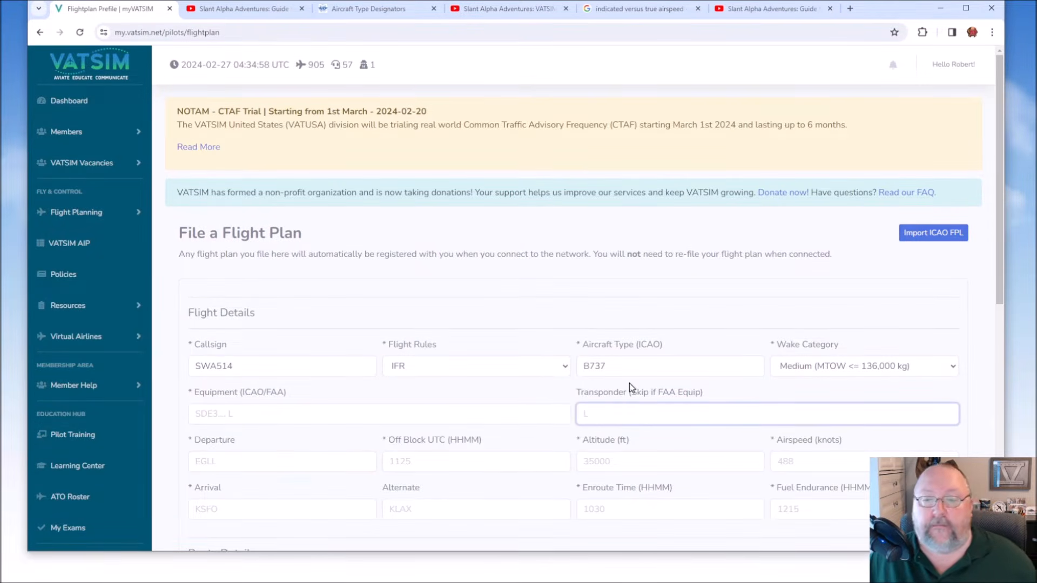
Enter L as the equipment code and check it against the equipment suffix code tutorial.
{"action": "left_click", "coordinate": [264, 417]}
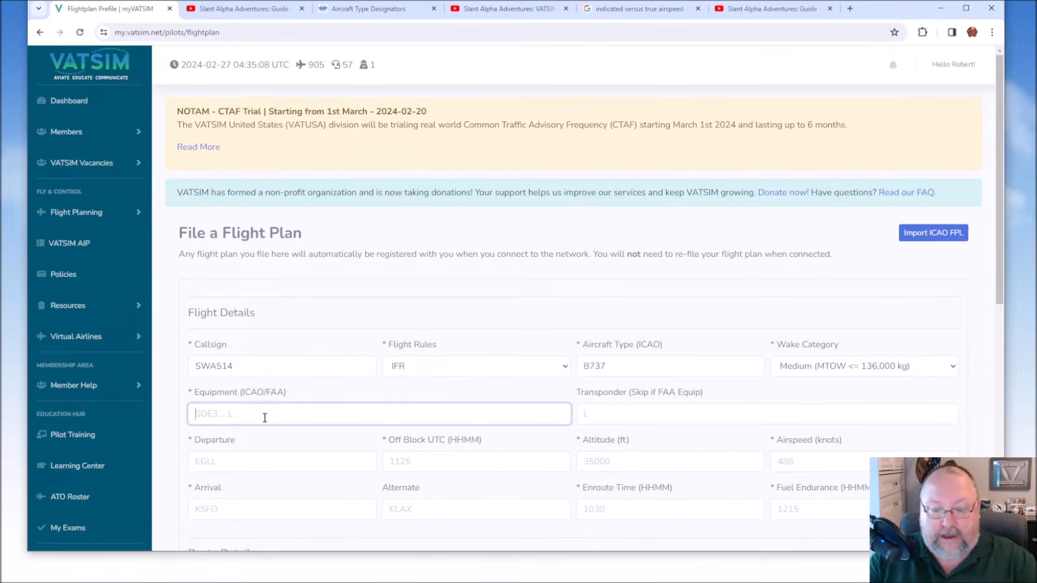
{"action": "type", "text": "L"}
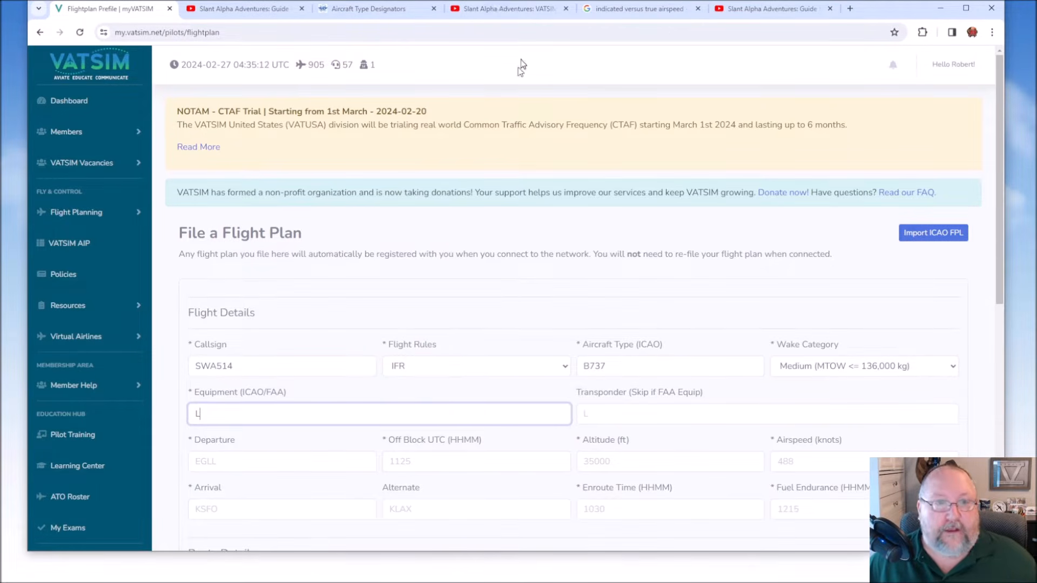
{"action": "left_click", "coordinate": [505, 9]}
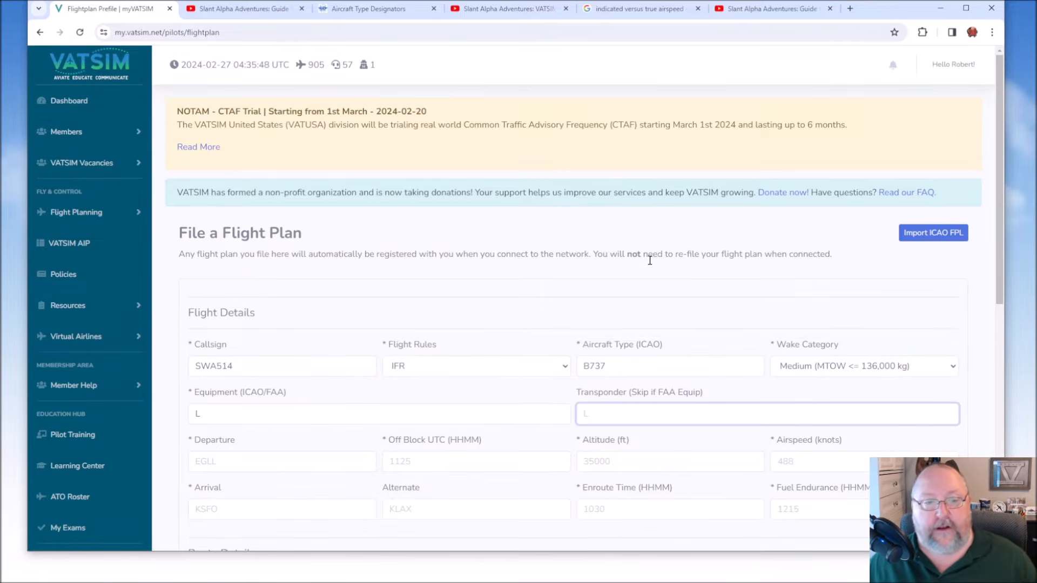
Set the departure airport to KBWI and the off-block UTC time to 0030.
{"action": "scroll", "coordinate": [649, 260], "scroll_direction": "down", "scroll_amount": 3}
{"action": "left_click", "coordinate": [257, 300]}
{"action": "type", "text": "KBWI"}
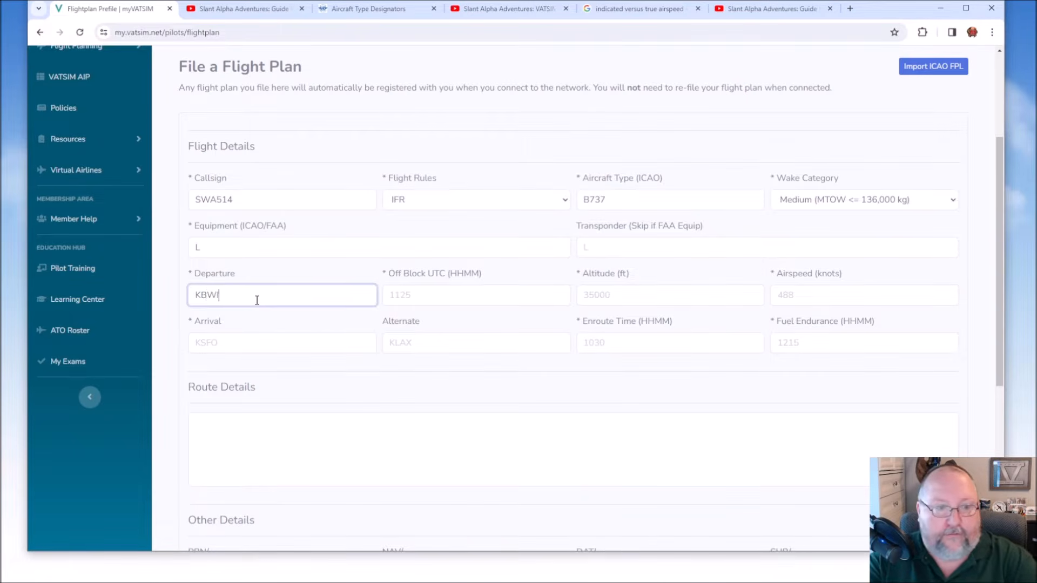
{"action": "key", "text": "Tab"}
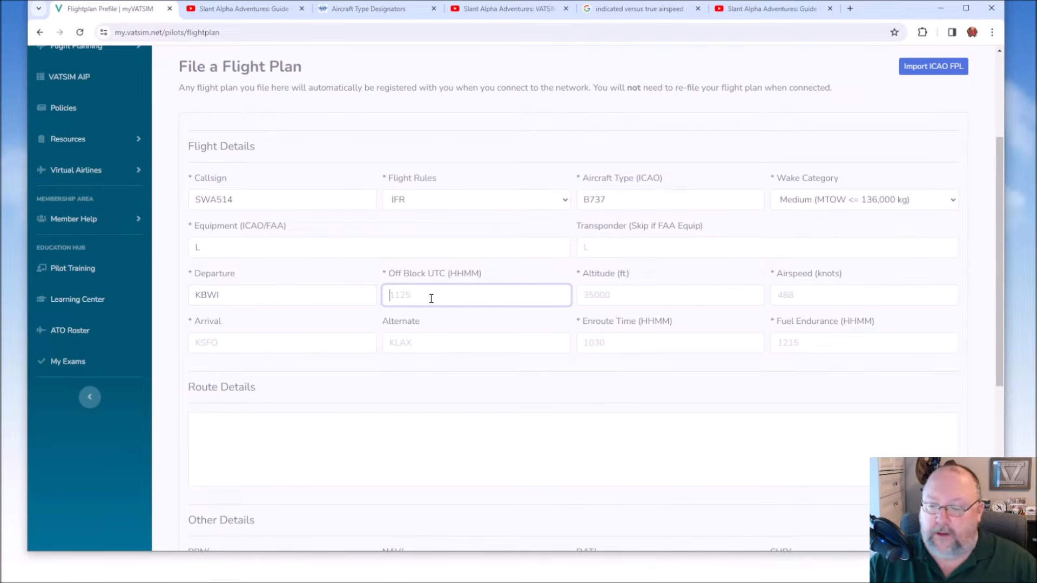
{"action": "type", "text": "0030"}
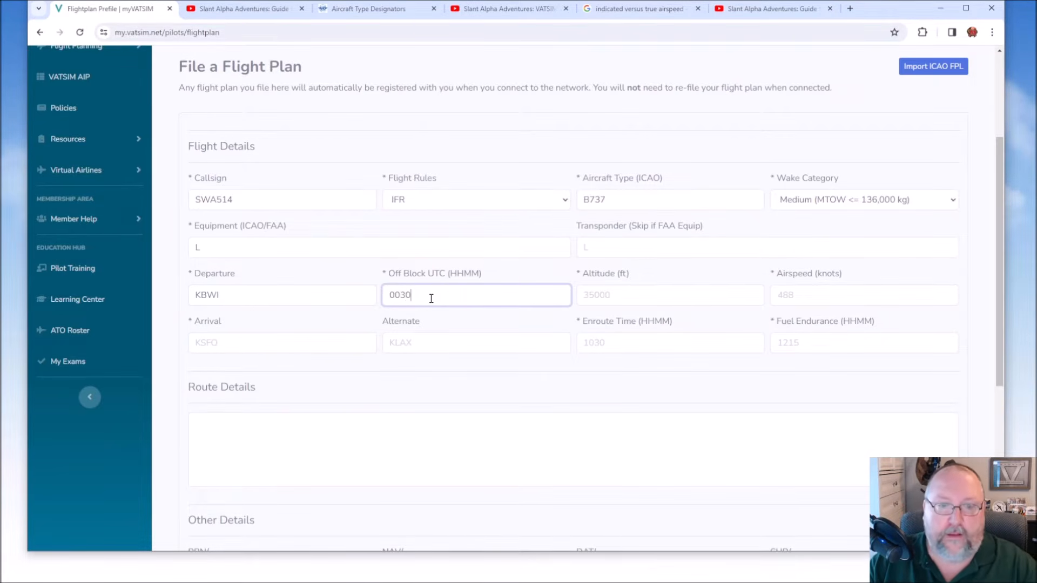
Set the cruise altitude to 35000 ft and the airspeed to 480 knots.
{"action": "left_click", "coordinate": [609, 294]}
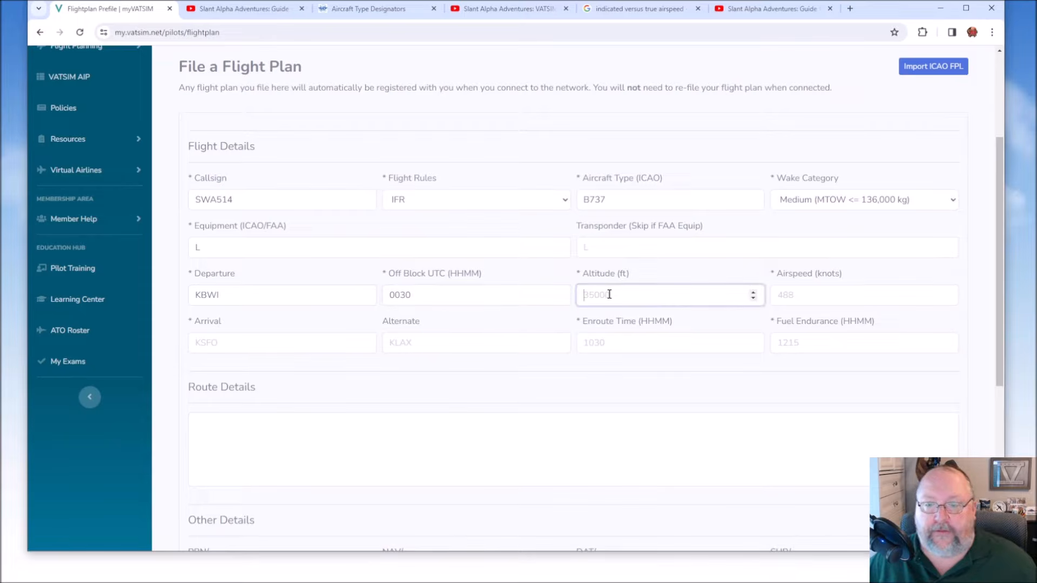
{"action": "type", "text": "35000"}
{"action": "left_click", "coordinate": [823, 292]}
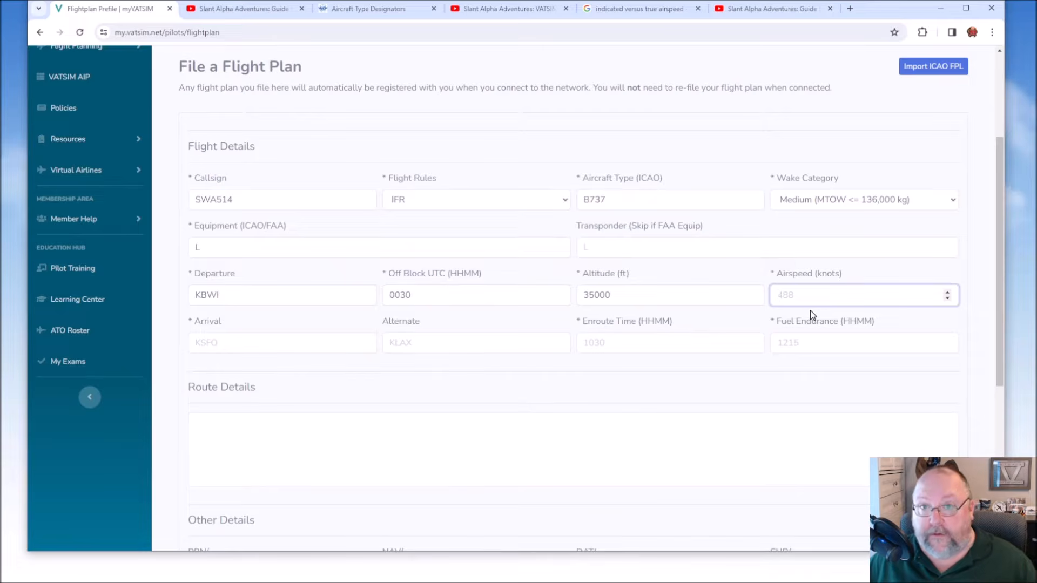
{"action": "left_click", "coordinate": [625, 9]}
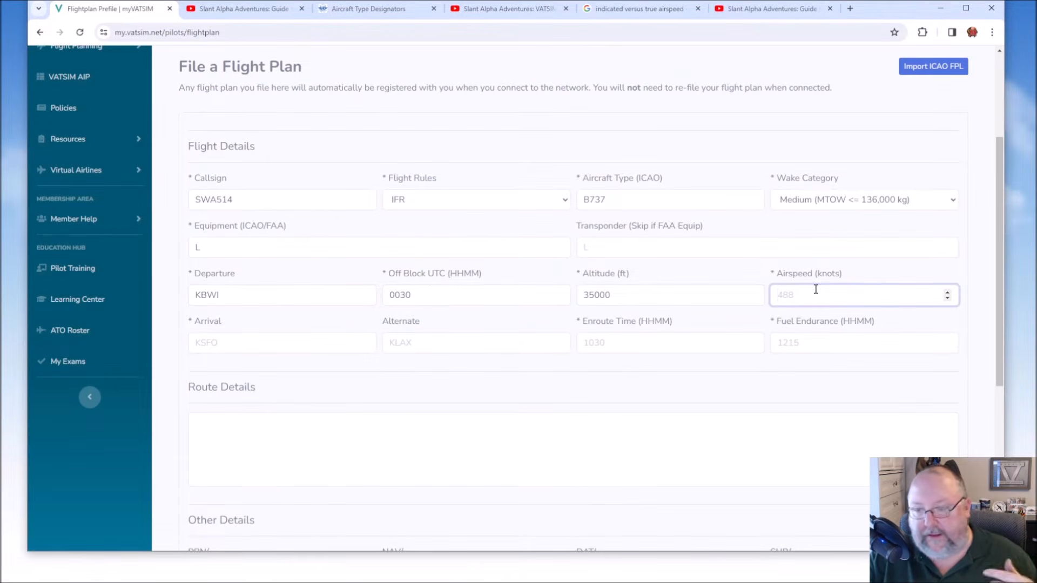
{"action": "type", "text": "480"}
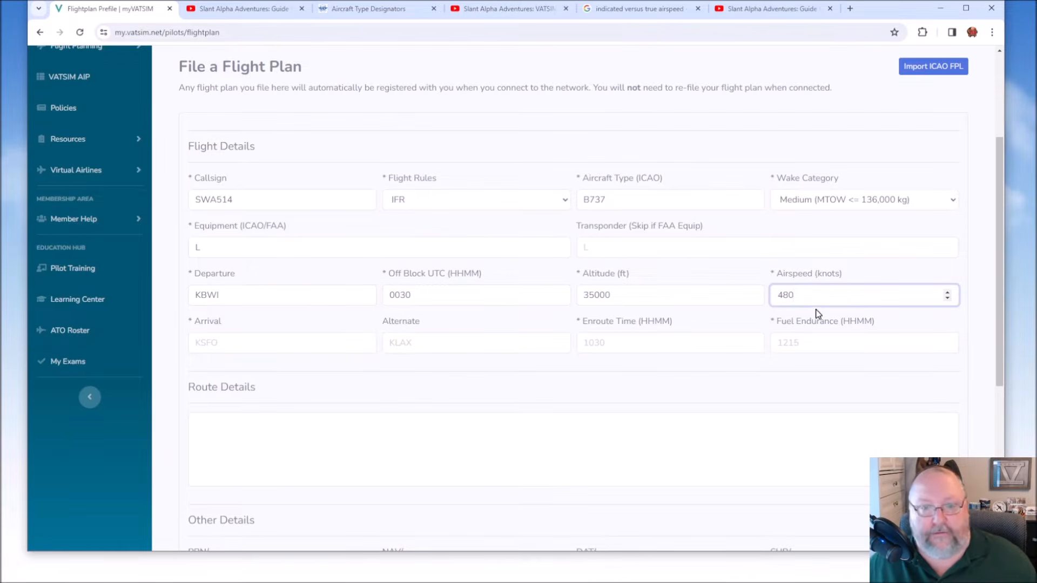
Set the arrival airport to KBOS and the alternate airport to KJFK.
{"action": "left_click", "coordinate": [238, 346]}
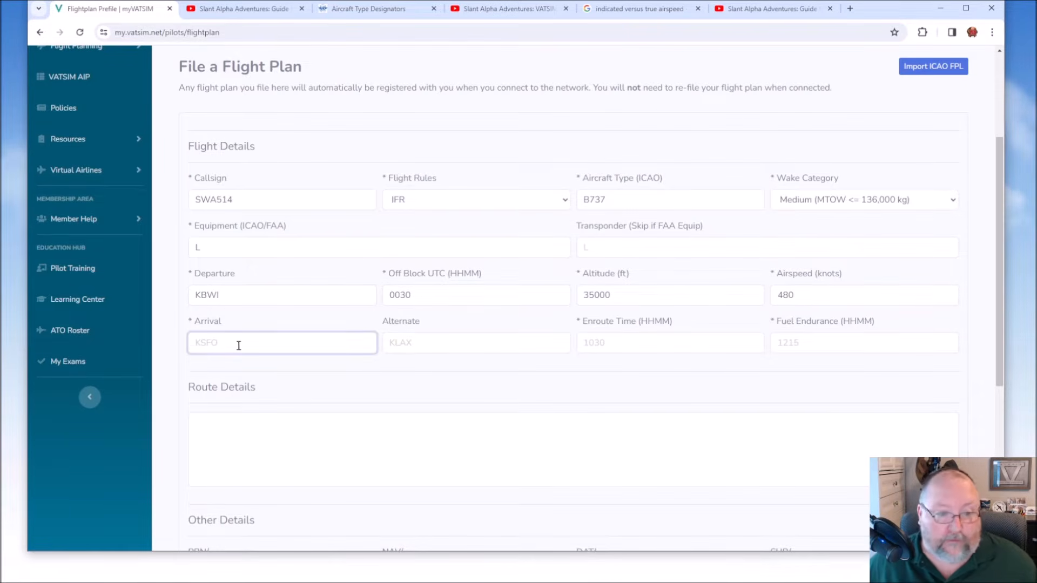
{"action": "type", "text": "KB"}
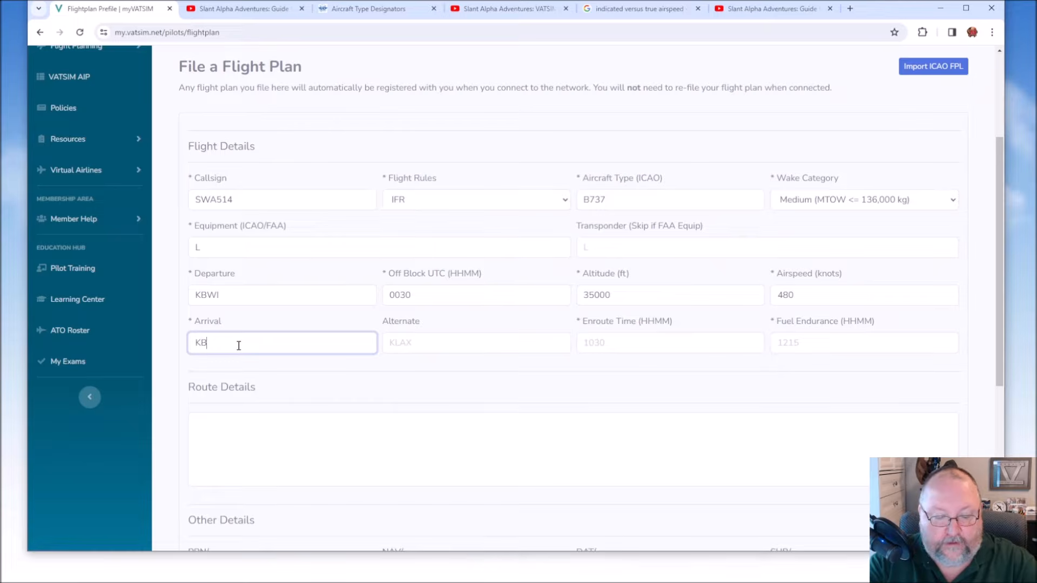
{"action": "type", "text": "OS"}
{"action": "left_click", "coordinate": [466, 340]}
{"action": "type", "text": "KJ"}
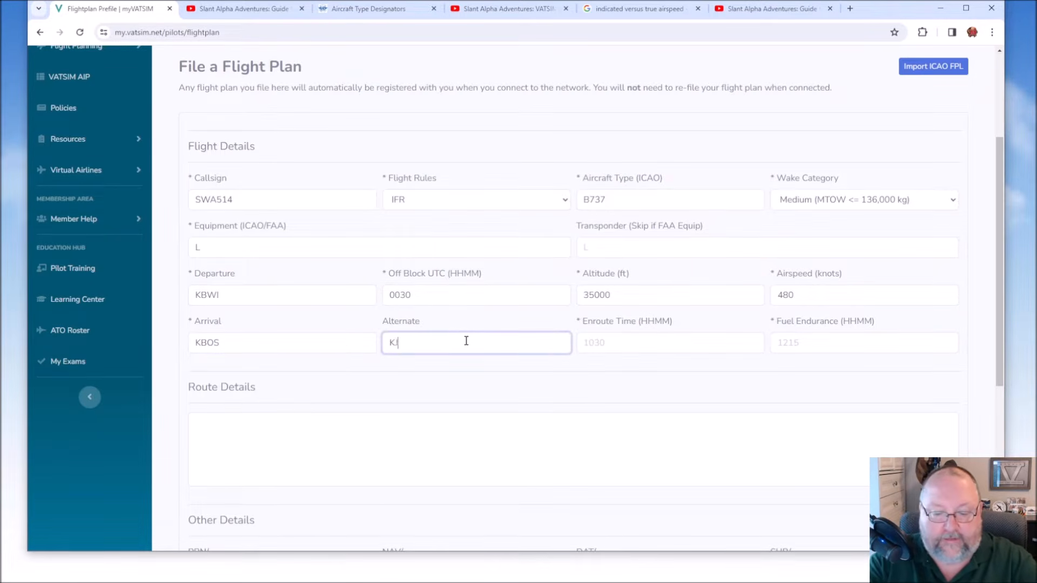
{"action": "type", "text": "FK"}
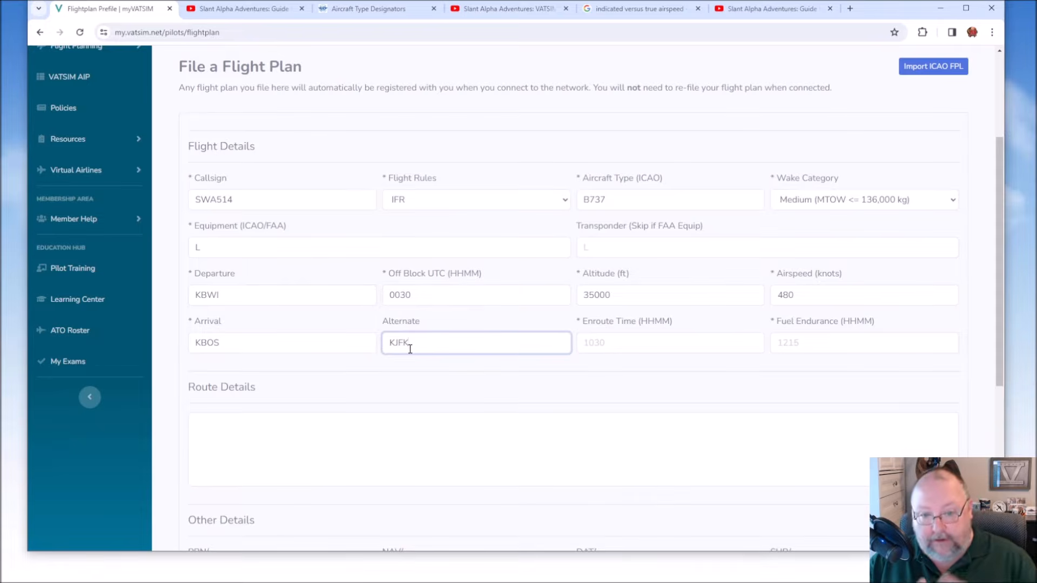
{"action": "left_click_drag", "start_coordinate": [426, 349], "coordinate": [372, 343]}
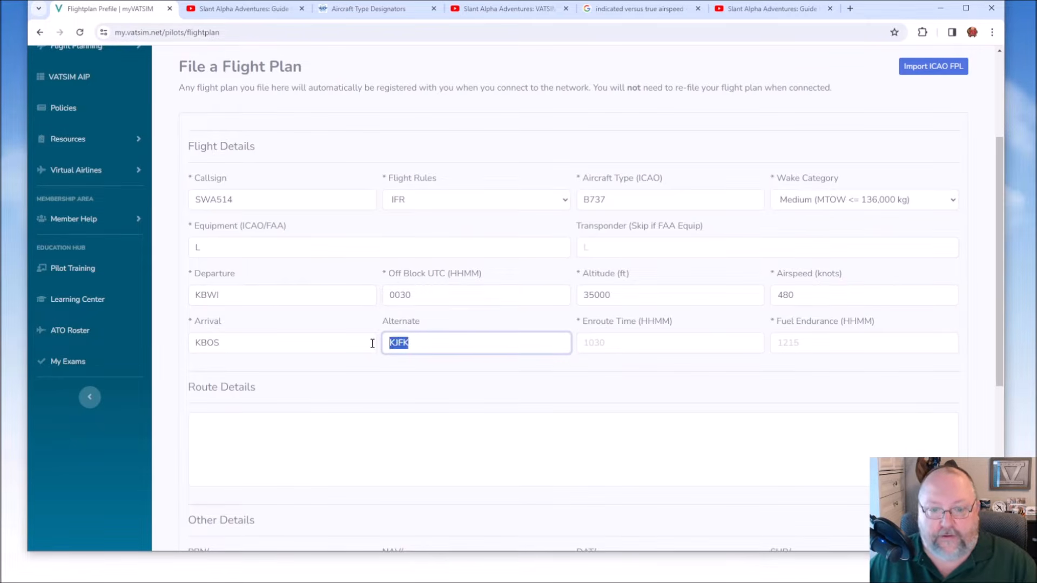
{"action": "left_click", "coordinate": [462, 349]}
Set the enroute time to 0115 and the fuel endurance to 0315.
{"action": "left_click", "coordinate": [649, 342]}
{"action": "type", "text": "0115"}
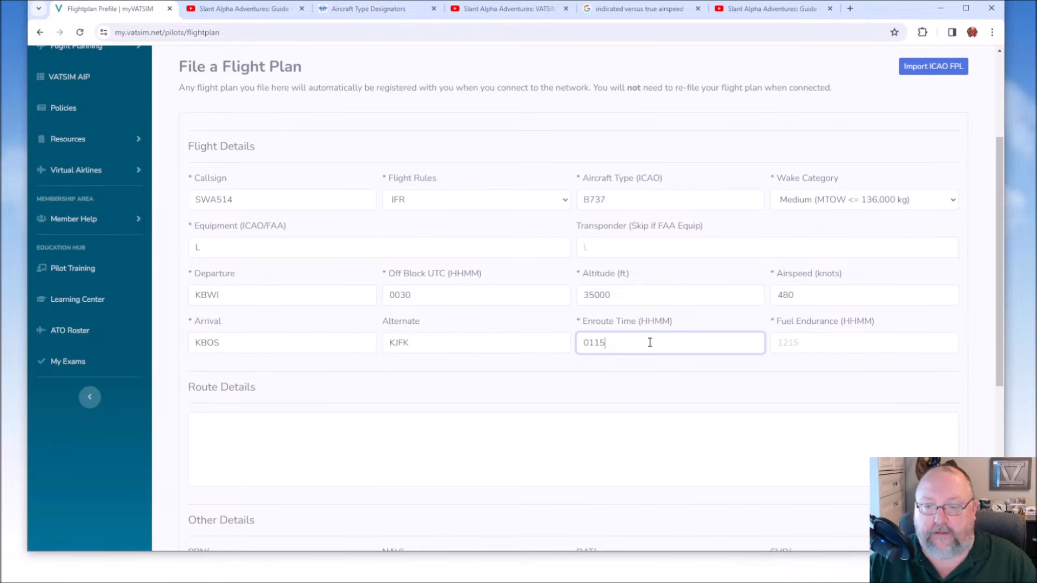
{"action": "left_click", "coordinate": [815, 343]}
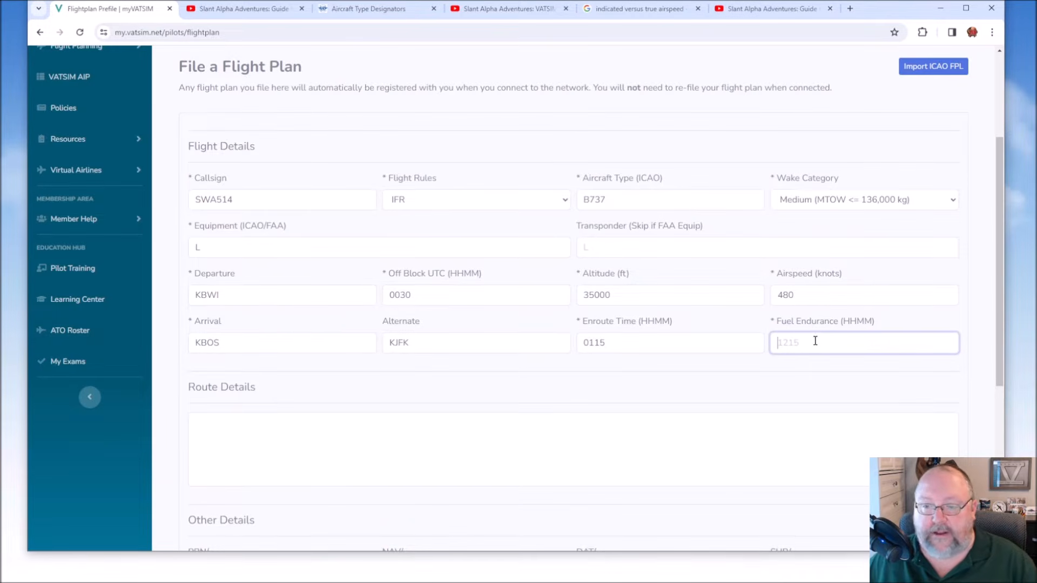
{"action": "type", "text": "0315"}
Enter the route SWANN3 SWANN BROSS Q419 JFK ROBUC3 in the route details.
{"action": "left_click", "coordinate": [507, 449]}
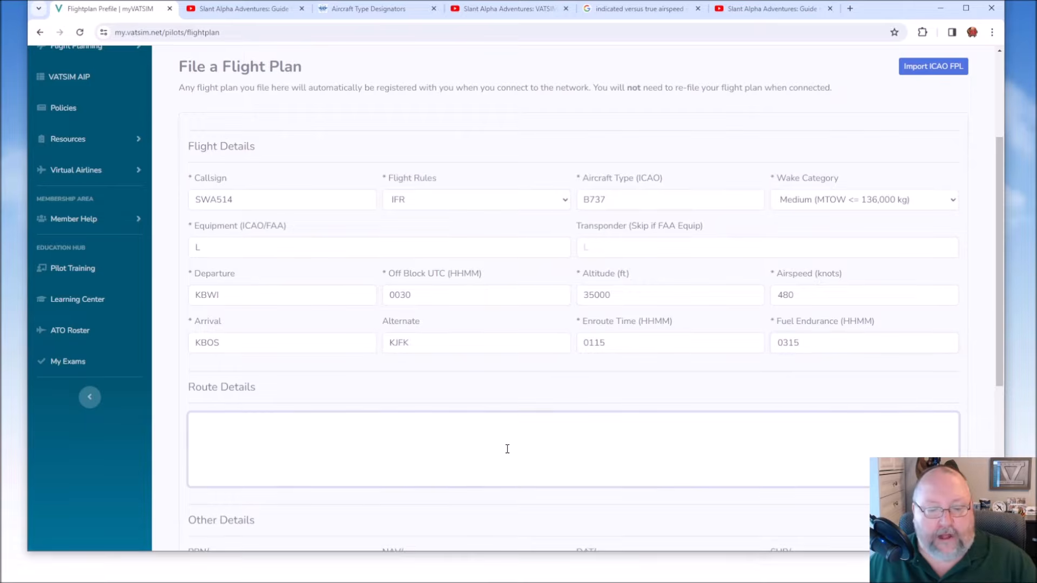
{"action": "type", "text": "SWANN"}
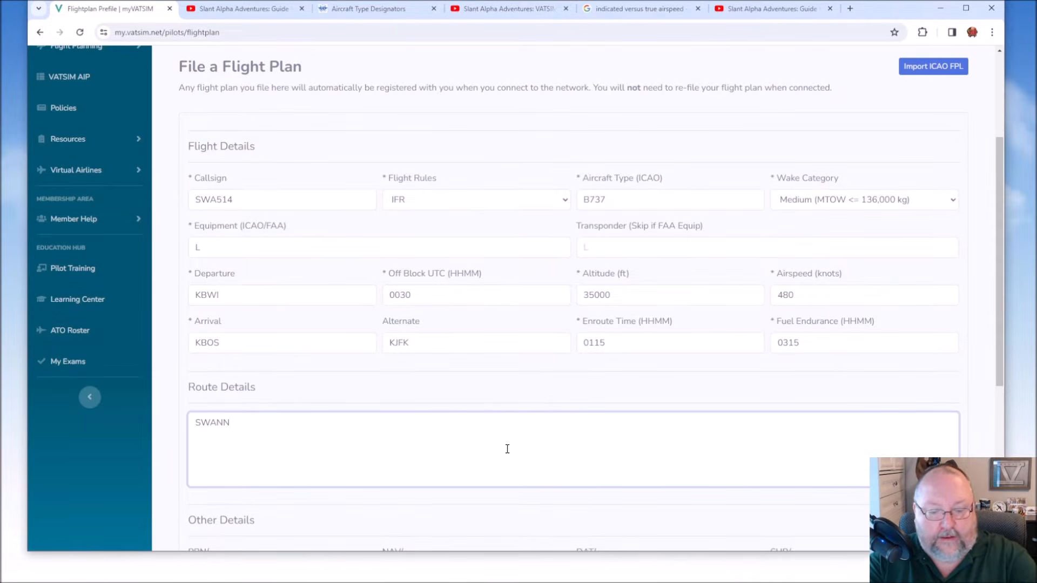
{"action": "type", "text": "3 SWANN"}
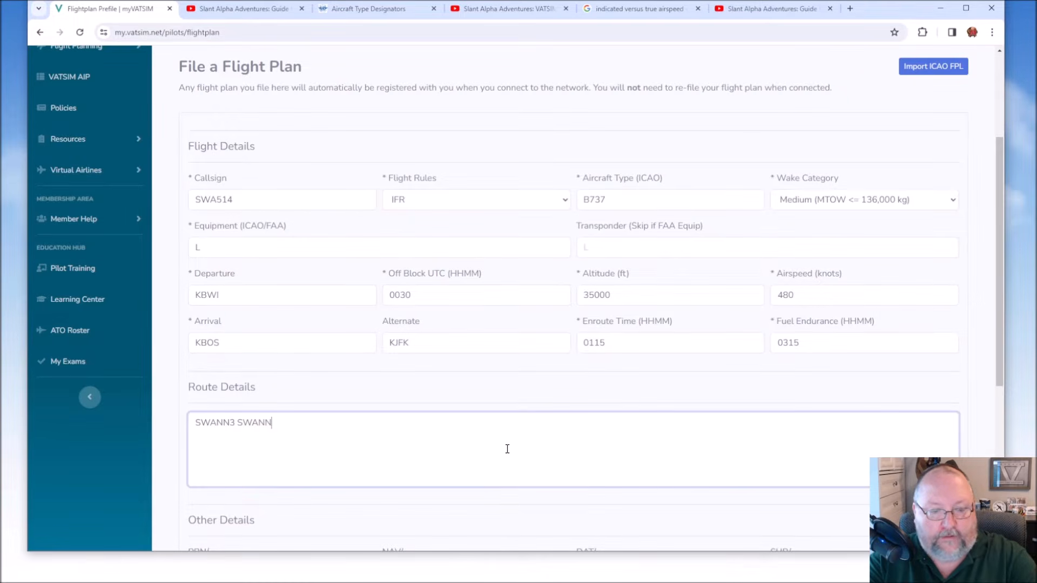
{"action": "type", "text": " BROSS Q419 "}
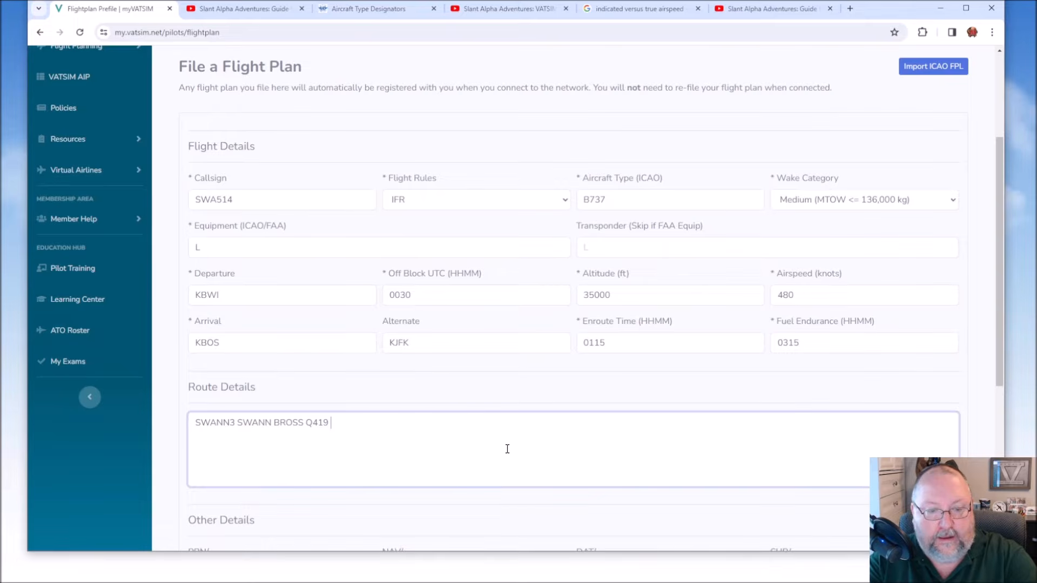
{"action": "type", "text": "JFK "}
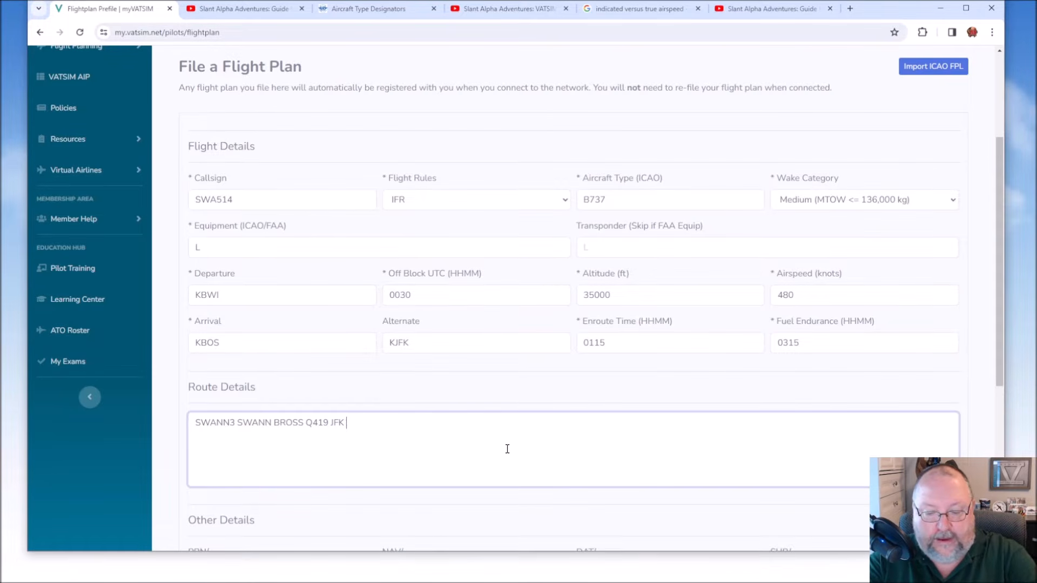
{"action": "type", "text": "ROBUC3"}
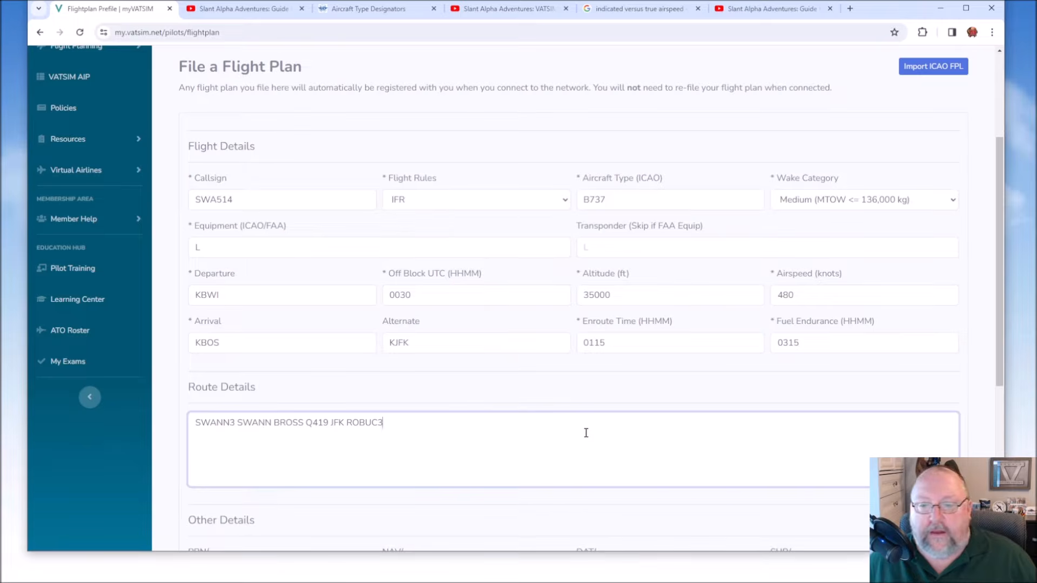
Try the Voice and Receive Voice options of the voice rules, and set the voice rules to Text Only.
{"action": "scroll", "coordinate": [585, 433], "scroll_direction": "down", "scroll_amount": 1}
{"action": "scroll", "coordinate": [586, 433], "scroll_direction": "down", "scroll_amount": 4}
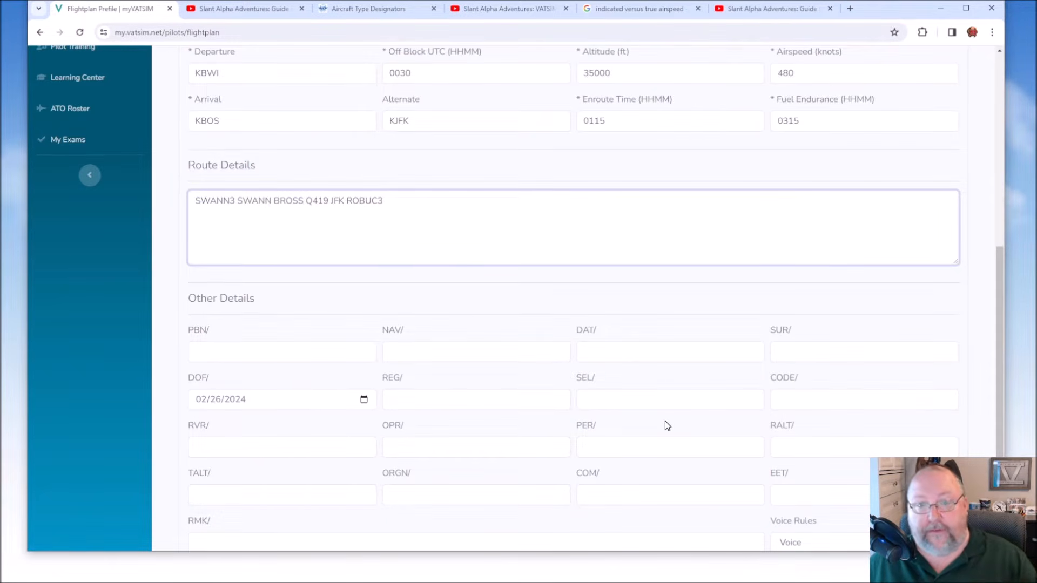
{"action": "scroll", "coordinate": [481, 258], "scroll_direction": "down", "scroll_amount": 2}
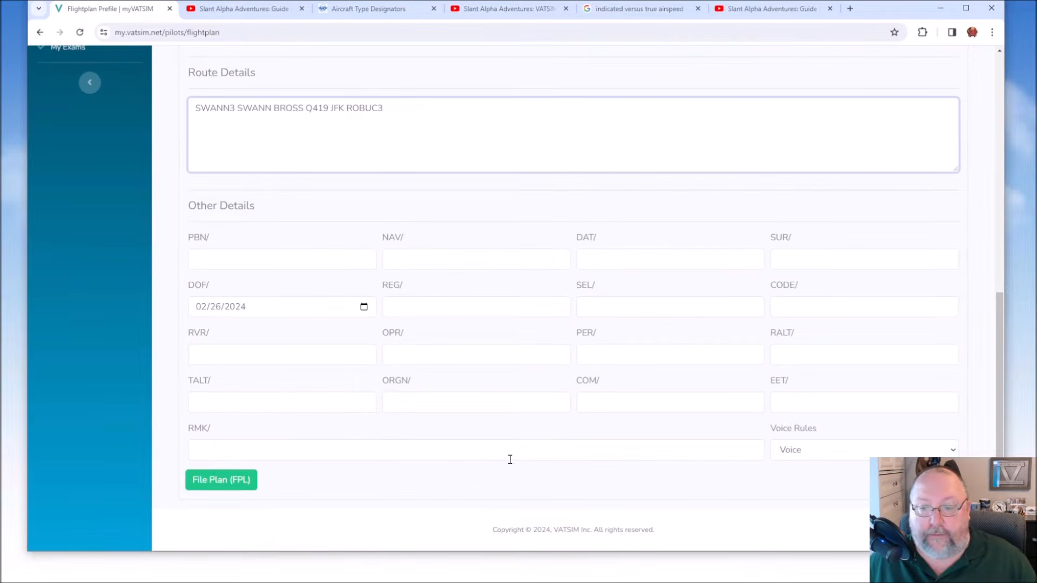
{"action": "left_click", "coordinate": [844, 448]}
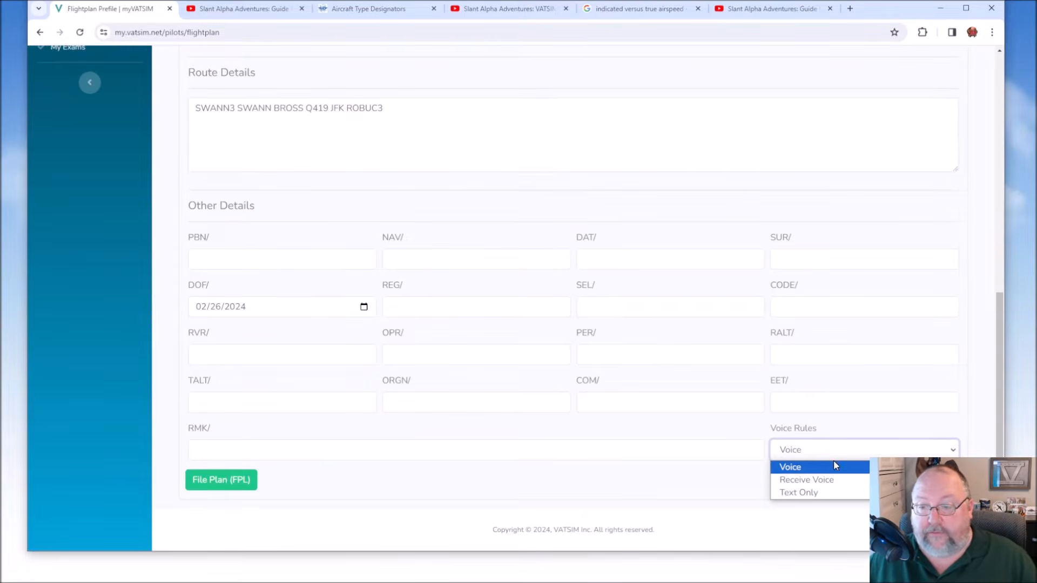
{"action": "left_click", "coordinate": [826, 467]}
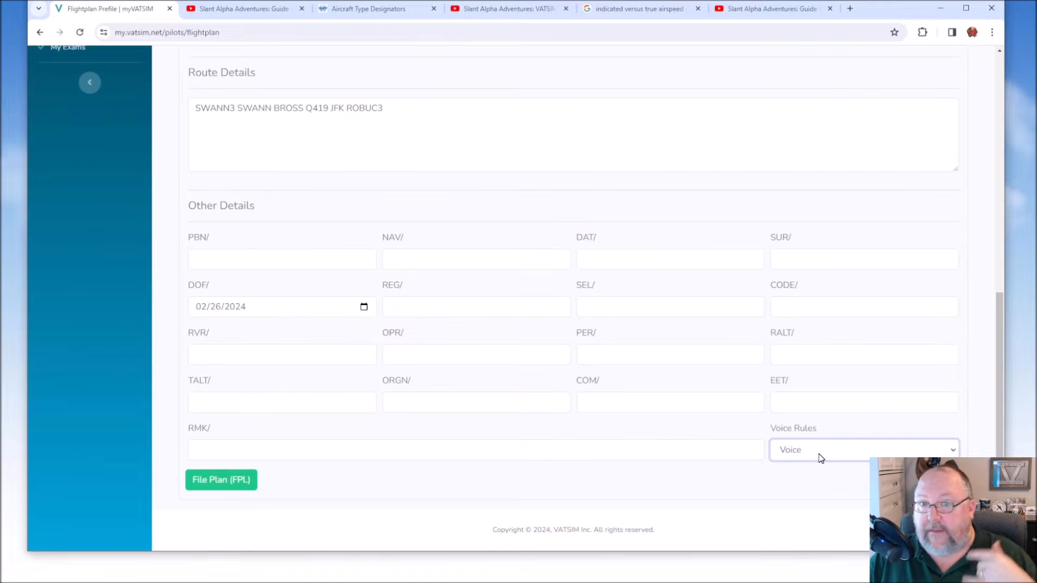
{"action": "left_click", "coordinate": [819, 454]}
{"action": "left_click", "coordinate": [819, 476]}
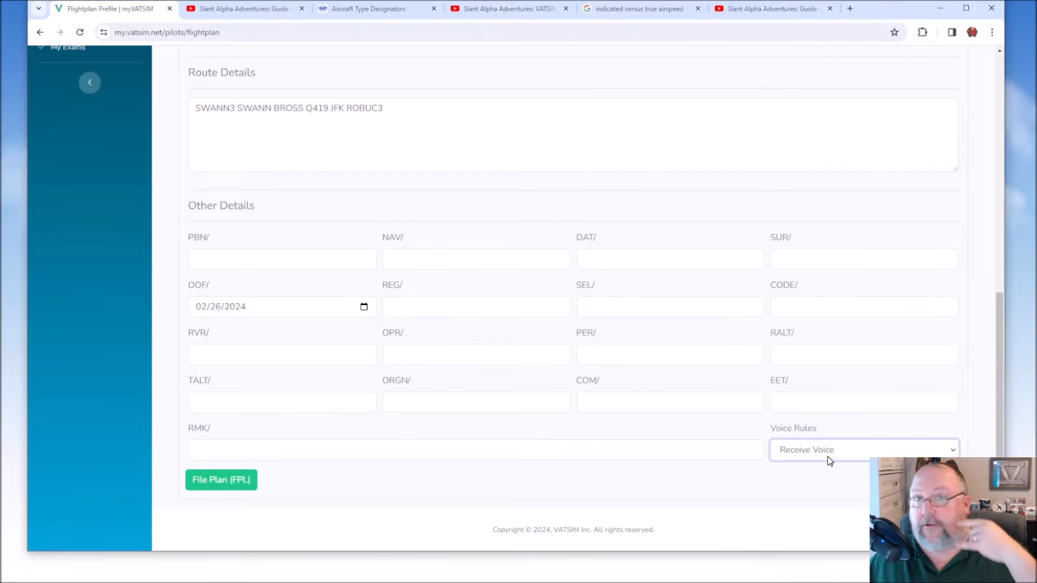
{"action": "left_click", "coordinate": [838, 457]}
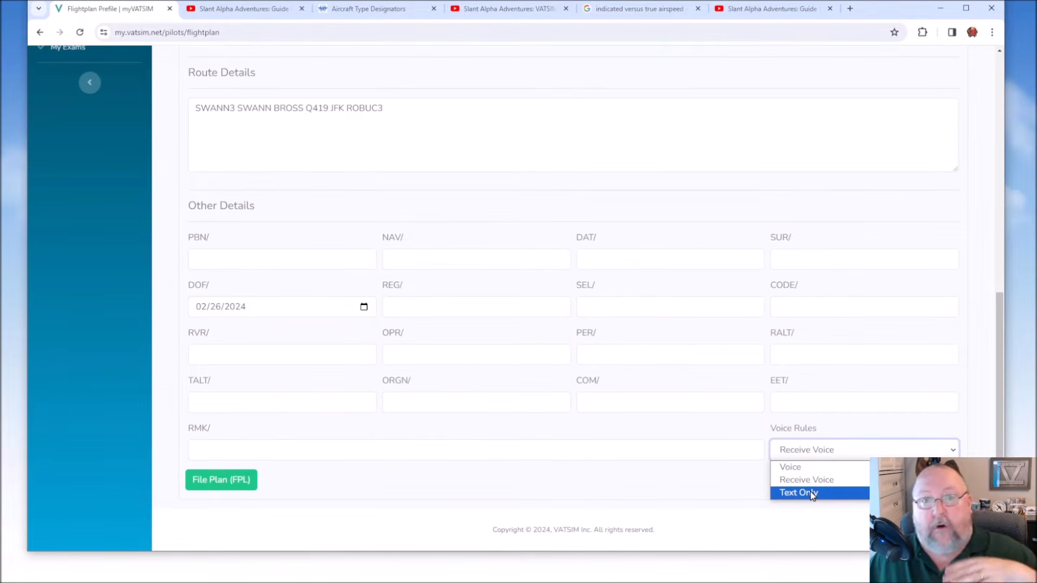
{"action": "left_click", "coordinate": [811, 494]}
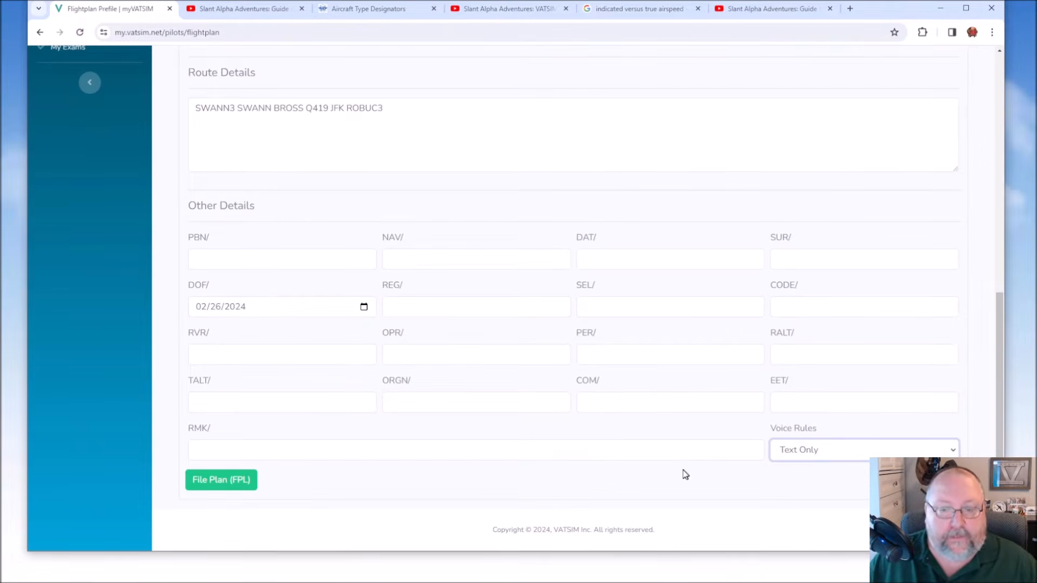
Enter TWITCH.TV/SLANTALPHAADVENTURES as the flight plan remark.
{"action": "left_click", "coordinate": [665, 449]}
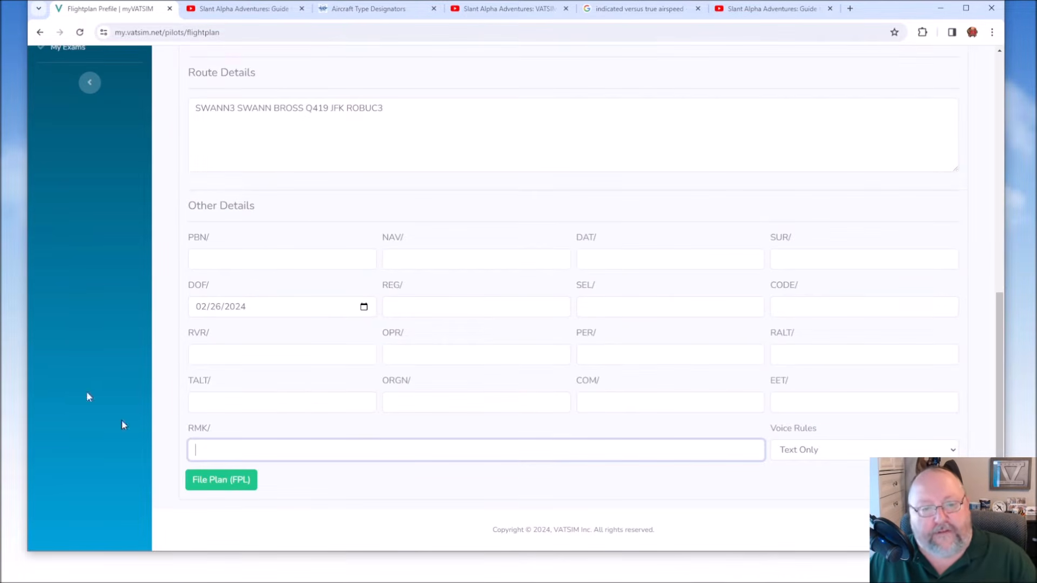
{"action": "scroll", "coordinate": [433, 438], "scroll_direction": "up", "scroll_amount": 8}
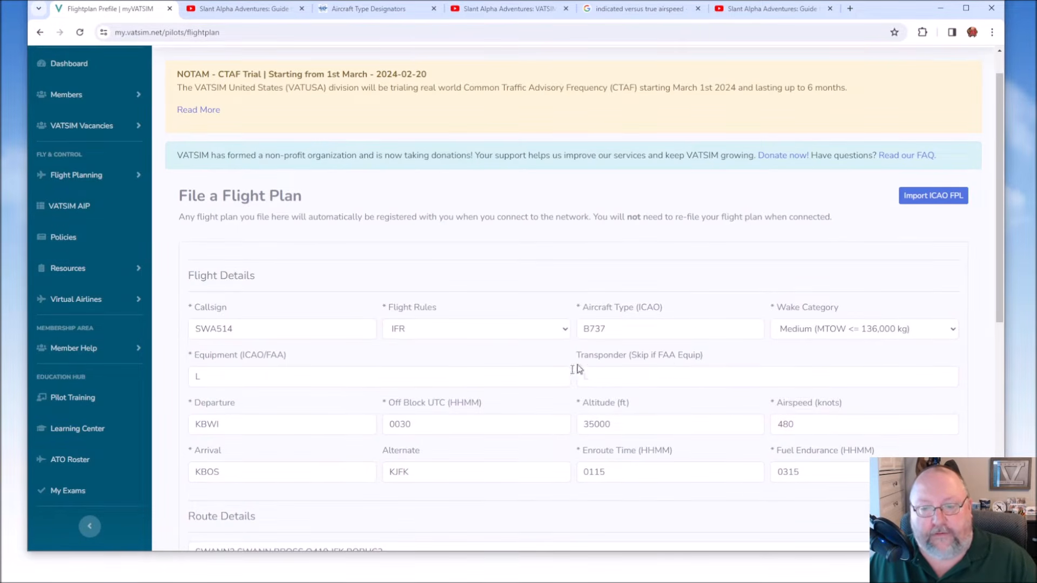
{"action": "scroll", "coordinate": [626, 330], "scroll_direction": "down", "scroll_amount": 8}
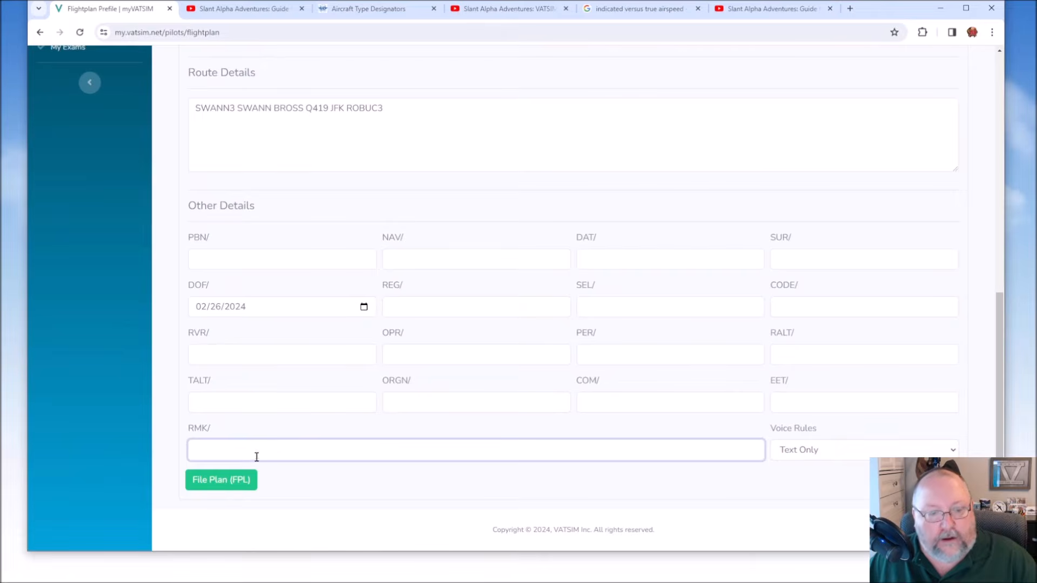
{"action": "type", "text": "TWITHCH"}
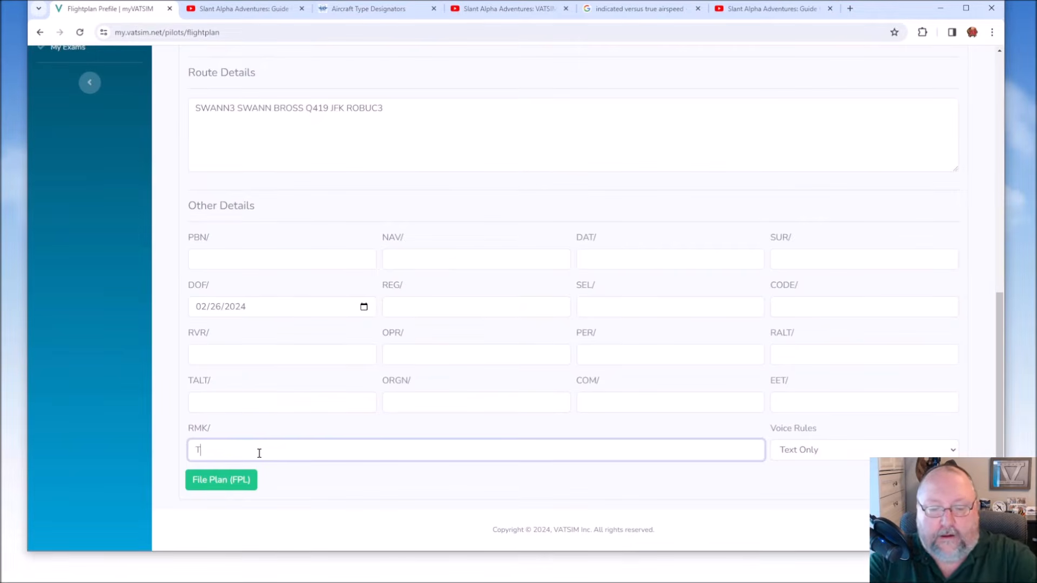
{"action": "key", "text": "BackSpace"}
{"action": "key", "text": "BackSpace"}
{"action": "key", "text": "BackSpace"}
{"action": "type", "text": "CH.TV/S"}
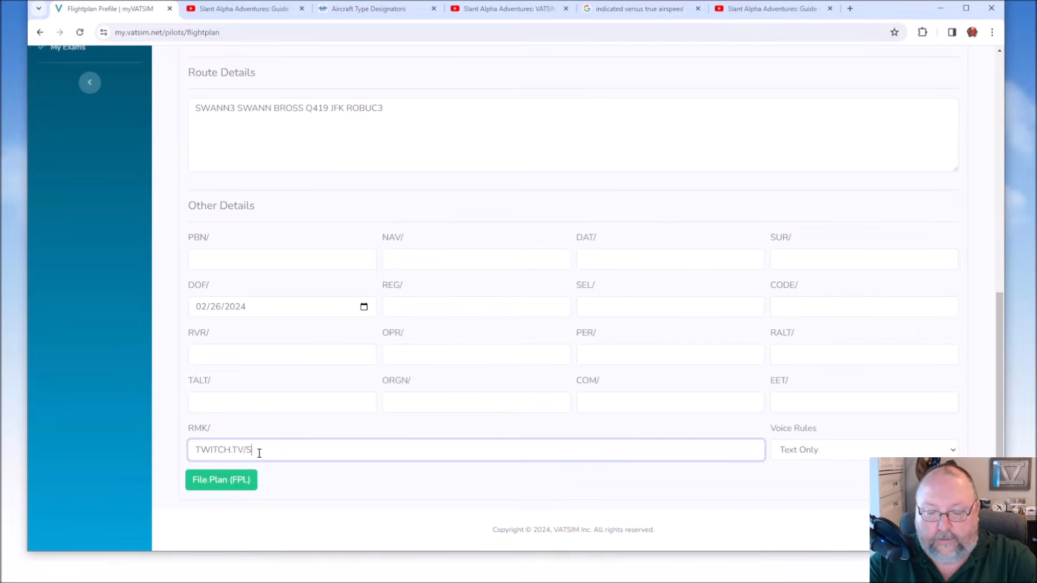
{"action": "type", "text": "LANTALPHA"}
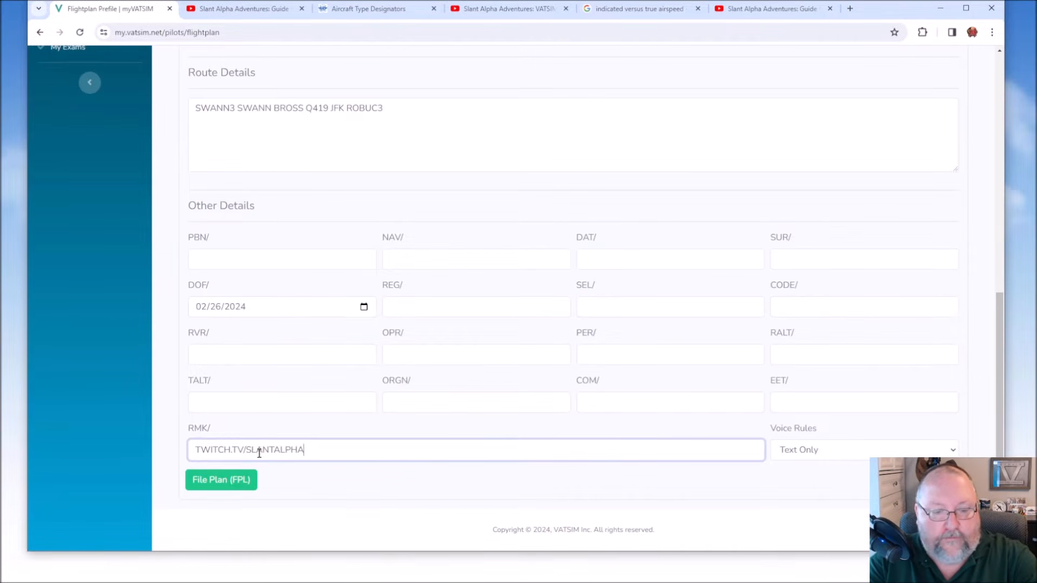
{"action": "type", "text": "ADVENTURES"}
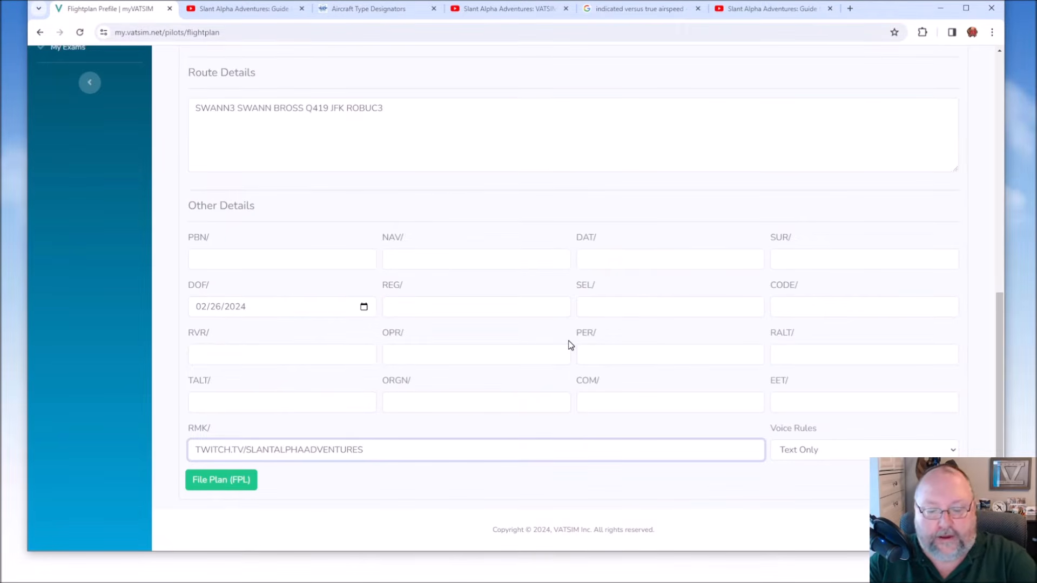
Change the flight's callsign to PAA514 and append RTF/CLIPPER to the remarks.
{"action": "type", "text": "  RTF/"}
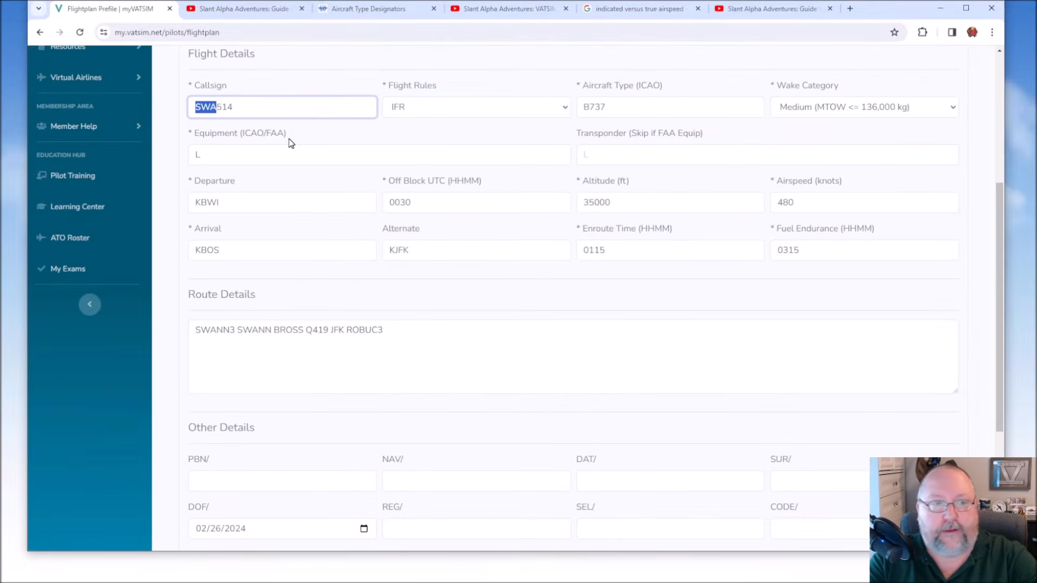
{"action": "type", "text": "PAA514"}
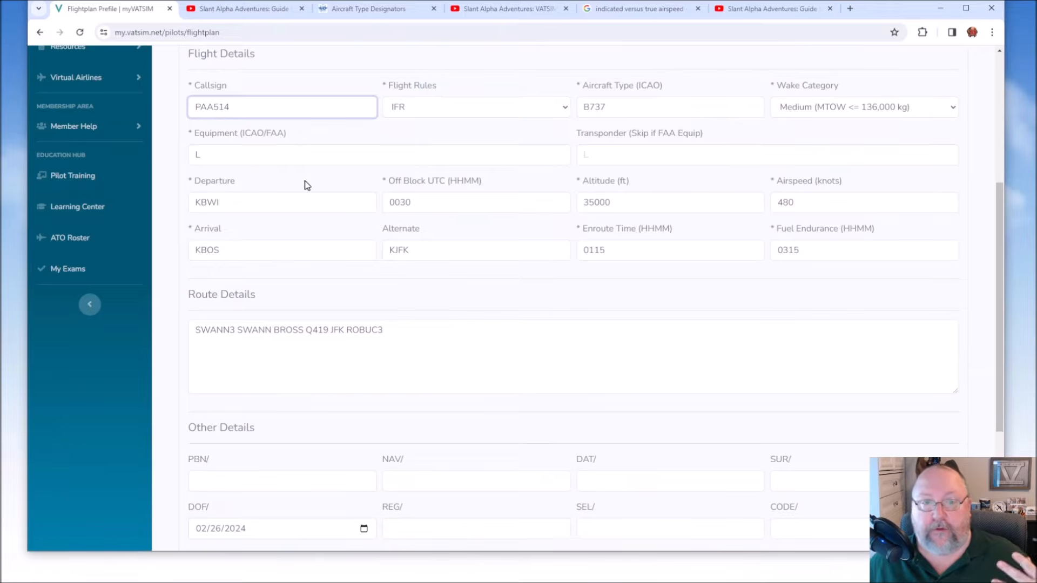
{"action": "scroll", "coordinate": [393, 234], "scroll_direction": "down", "scroll_amount": 4}
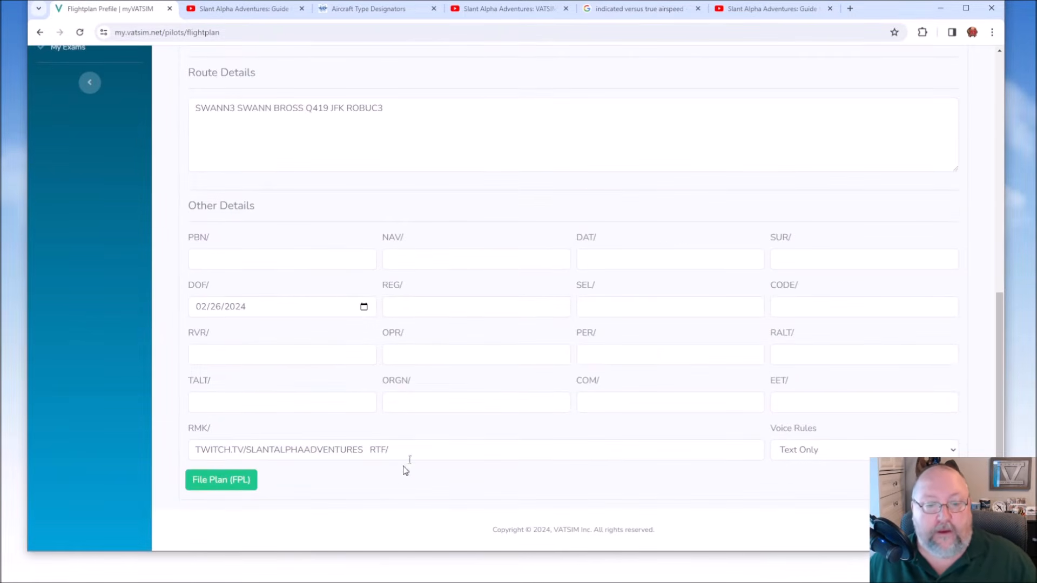
{"action": "left_click", "coordinate": [404, 444]}
{"action": "type", "text": "CLIPPER"}
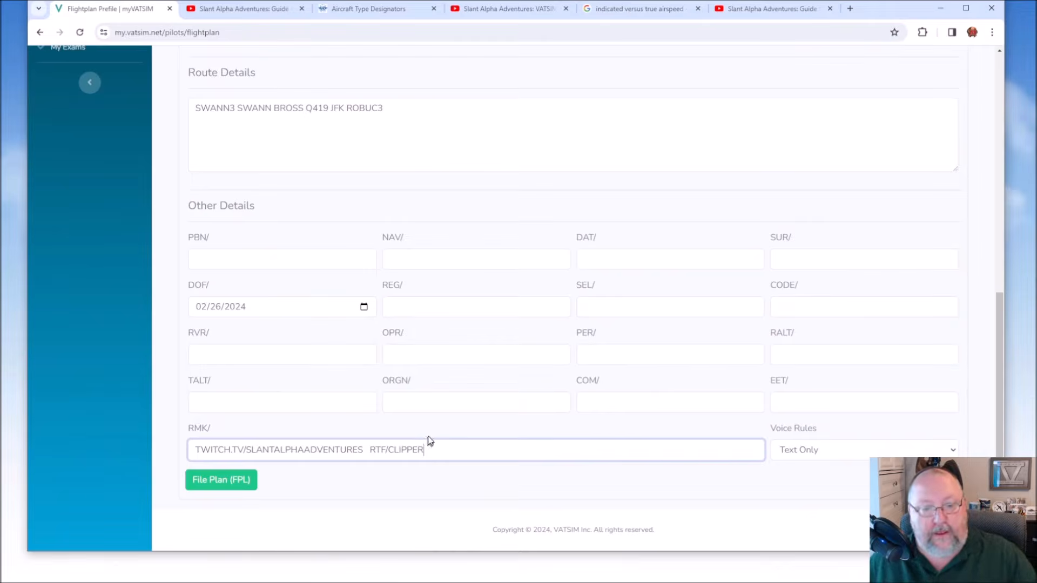
Check the PAA514 callsign in the flight details against the RTF/CLIPPER entry in the remarks.
{"action": "scroll", "coordinate": [498, 294], "scroll_direction": "up", "scroll_amount": 4}
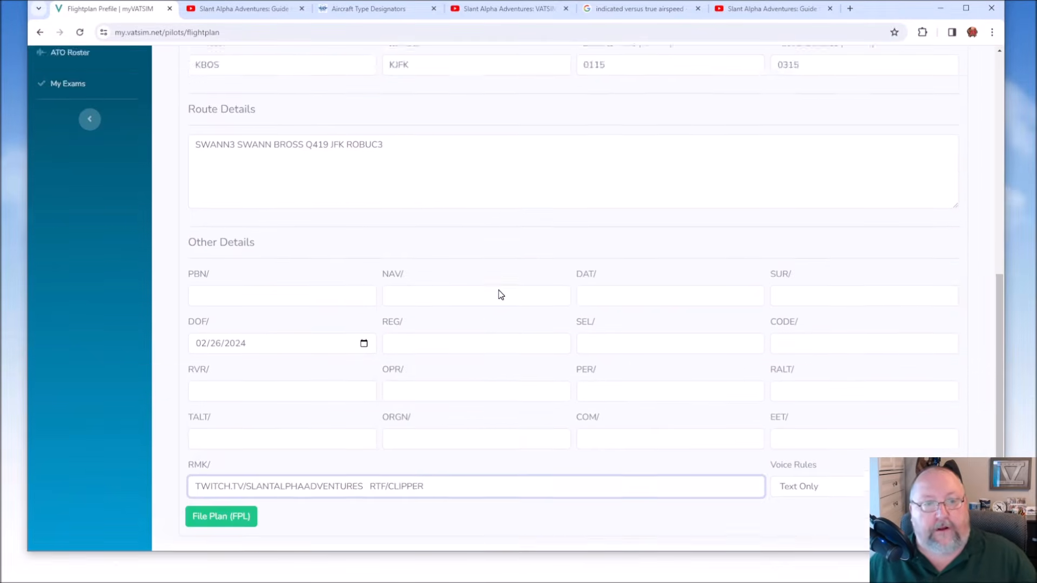
{"action": "scroll", "coordinate": [358, 113], "scroll_direction": "up", "scroll_amount": 1}
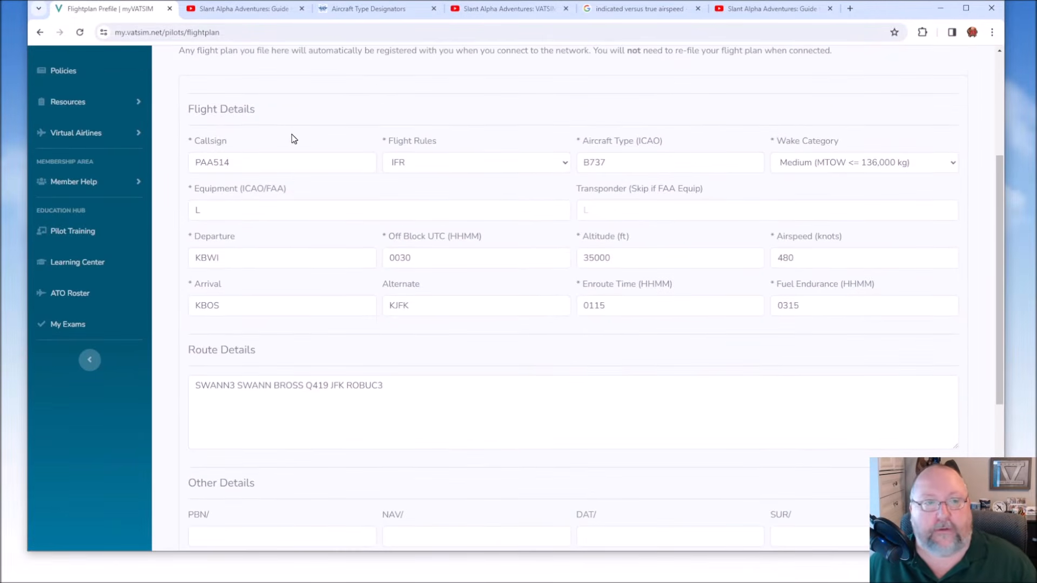
{"action": "scroll", "coordinate": [296, 169], "scroll_direction": "down", "scroll_amount": 5}
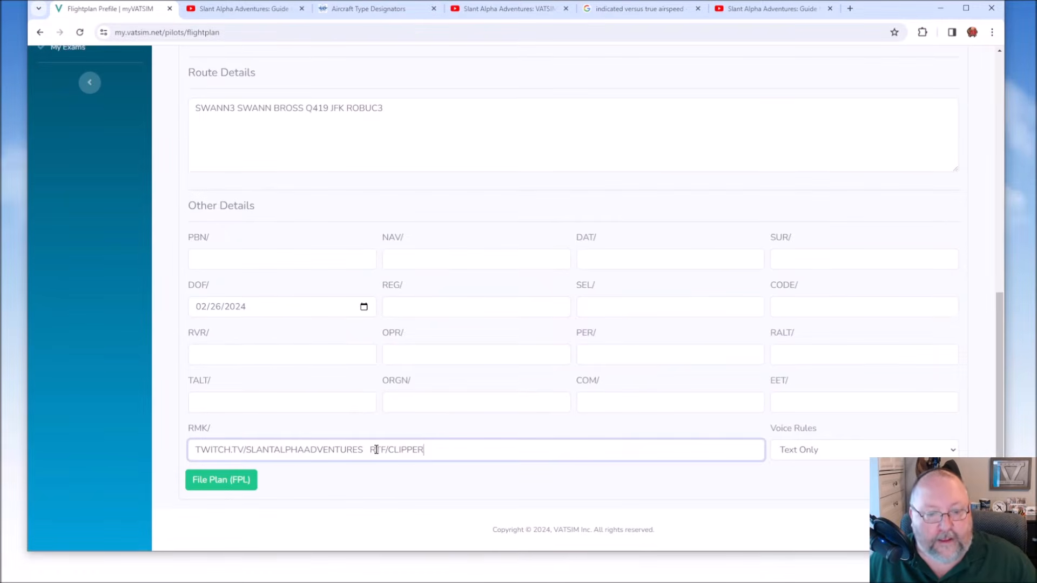
{"action": "left_click_drag", "start_coordinate": [370, 452], "coordinate": [449, 449]}
{"action": "left_click", "coordinate": [449, 449]}
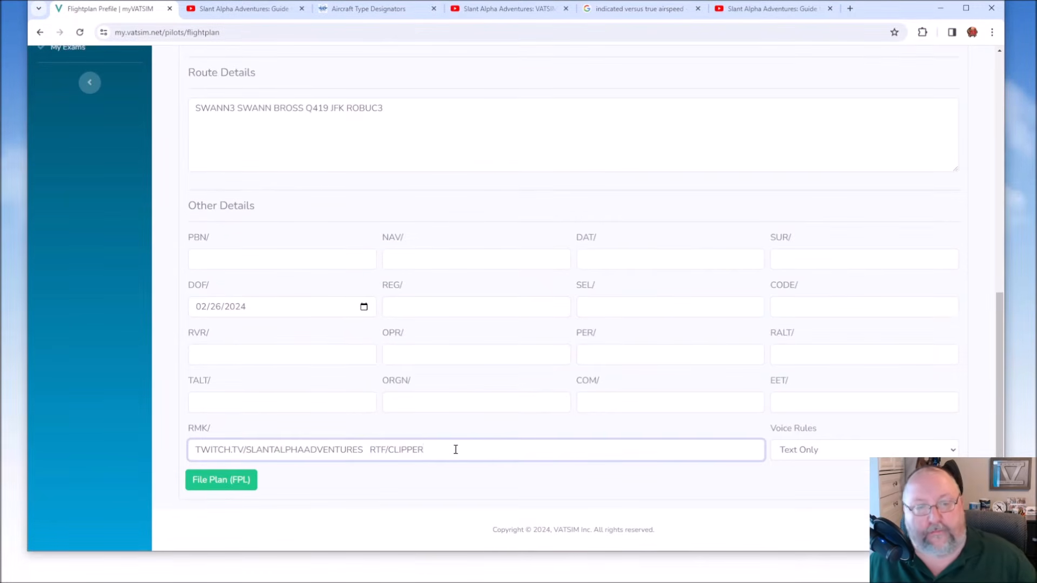
Revisit the callsign, remove RTF/CLIPPER from the remarks, and file the flight plan.
{"action": "scroll", "coordinate": [453, 446], "scroll_direction": "up", "scroll_amount": 4}
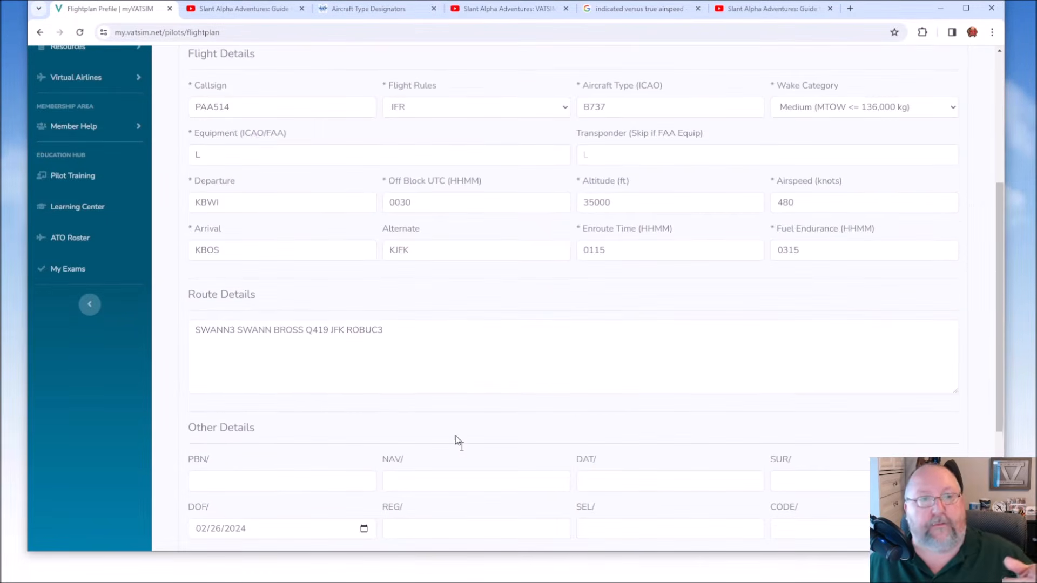
{"action": "left_click", "coordinate": [213, 107]}
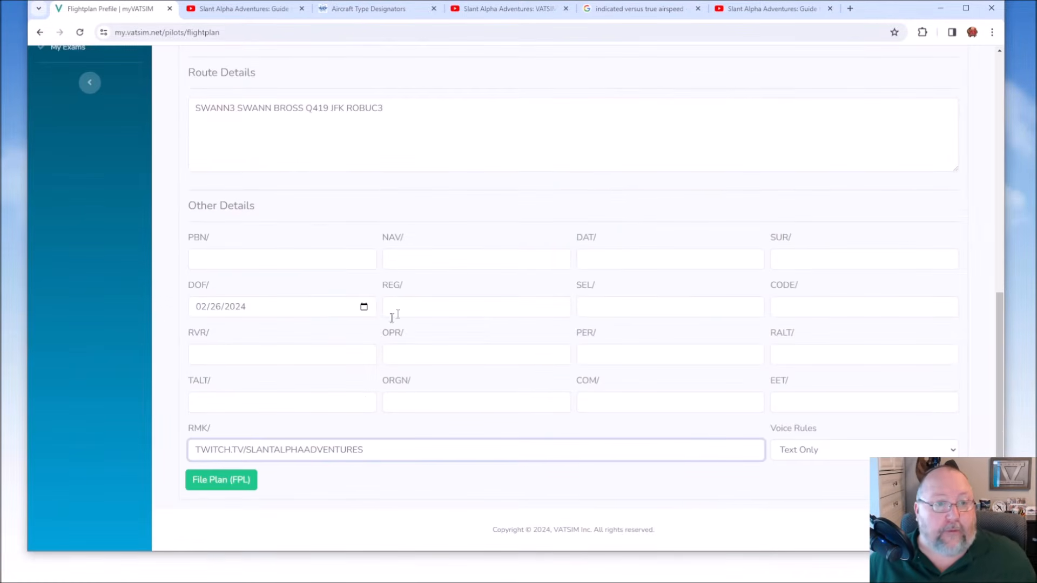
{"action": "left_click", "coordinate": [215, 486]}
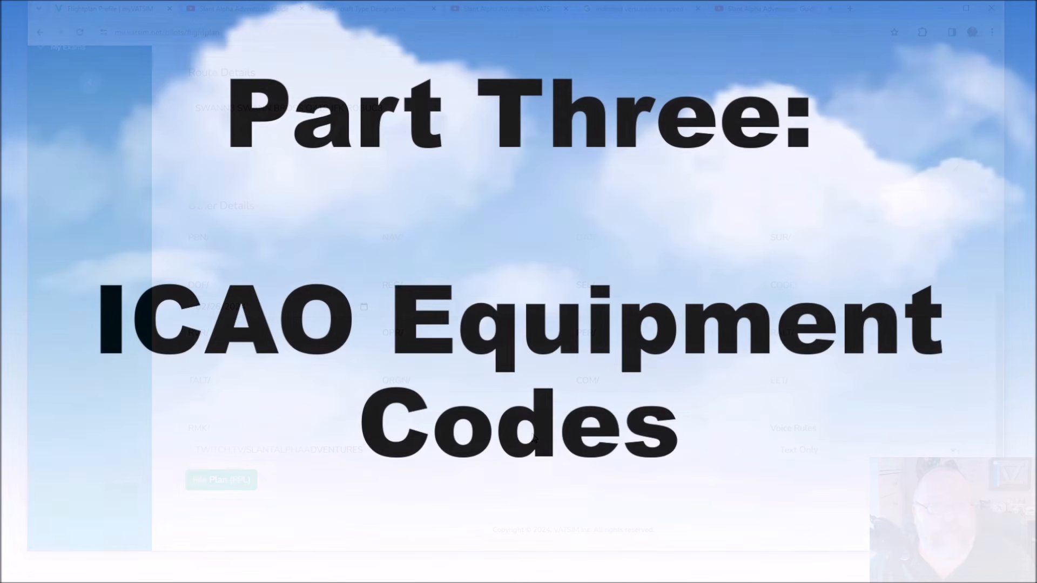